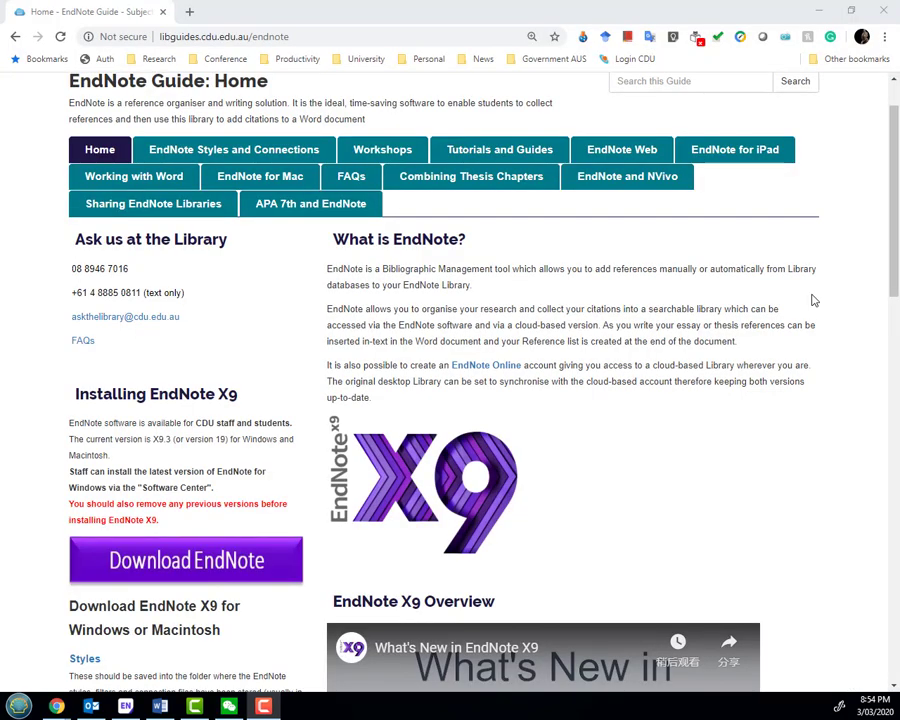
# Look through the EndNote Guide home page, including the download, overview videos, CDU Reference Styles and Getting Help sections.
pyautogui.scroll(1, 638, 305)
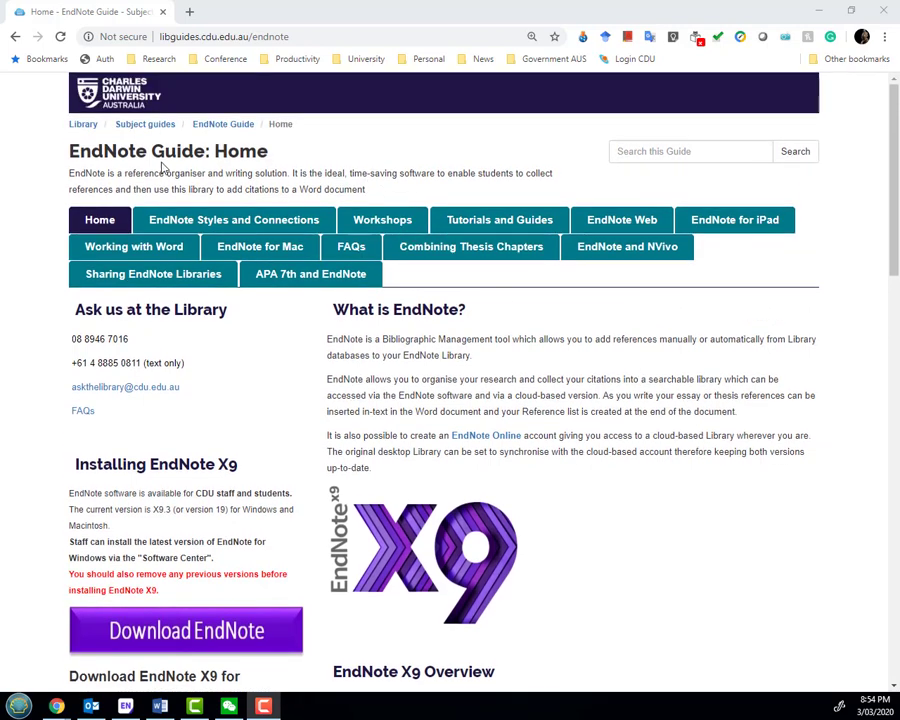
pyautogui.scroll(-7, 671, 394)
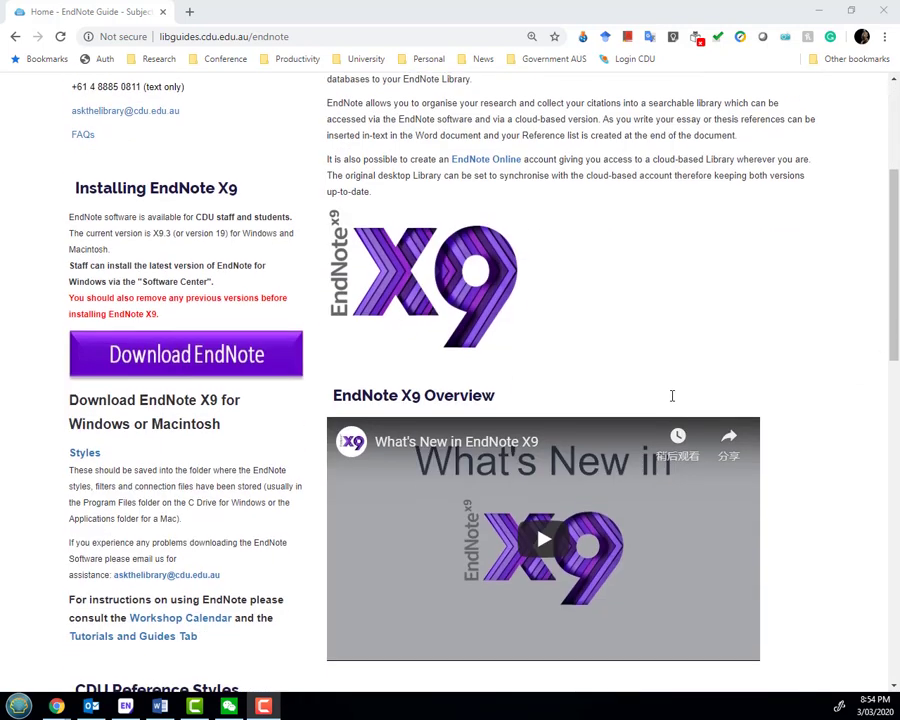
pyautogui.scroll(5, 672, 396)
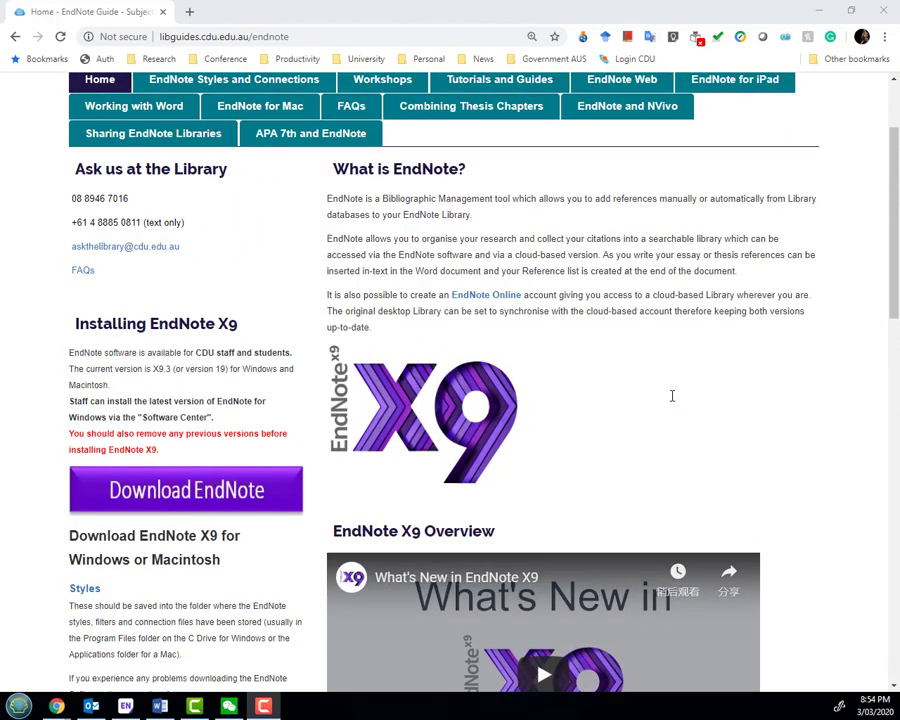
pyautogui.scroll(-2, 672, 396)
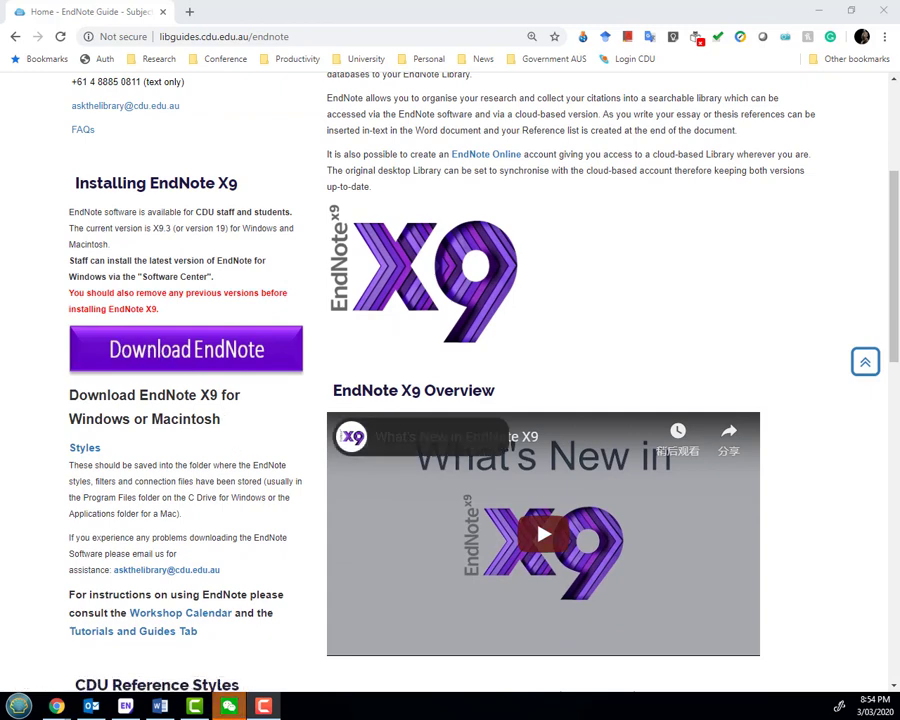
pyautogui.scroll(-3, 800, 334)
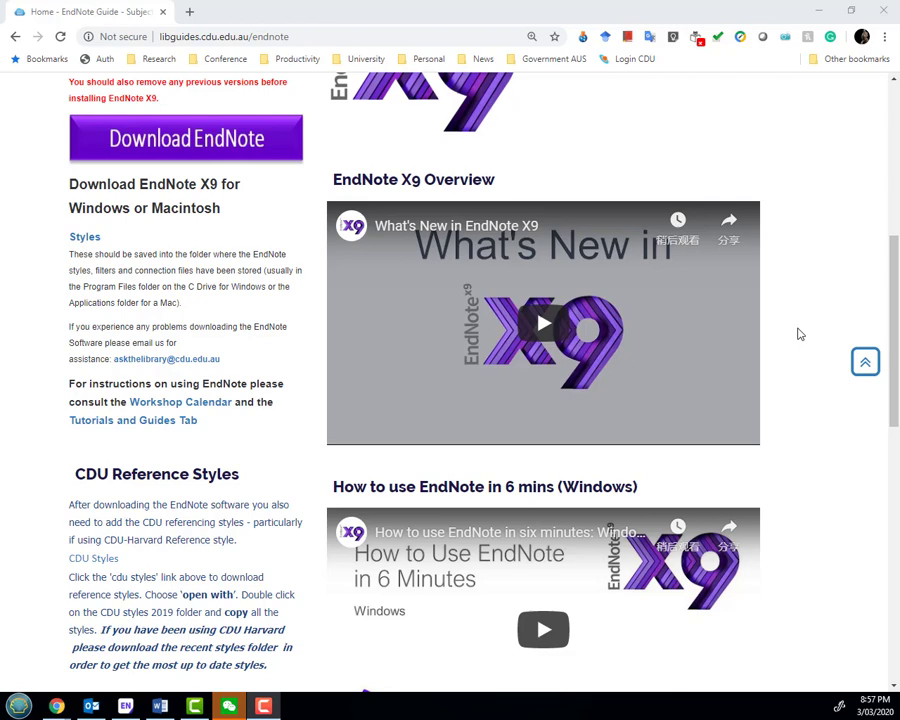
pyautogui.scroll(-5, 800, 334)
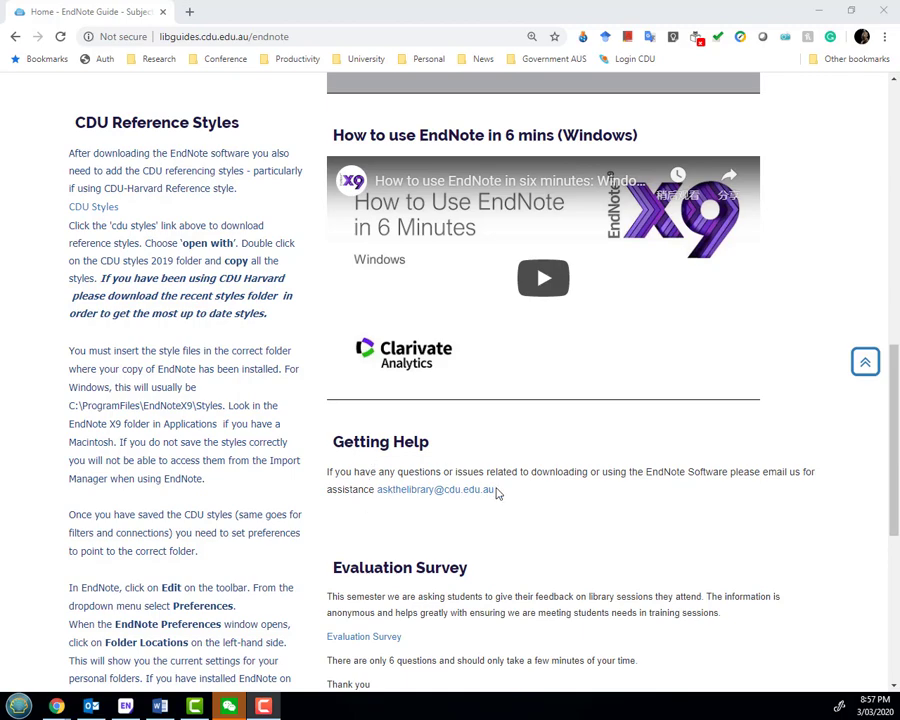
pyautogui.scroll(4, 620, 511)
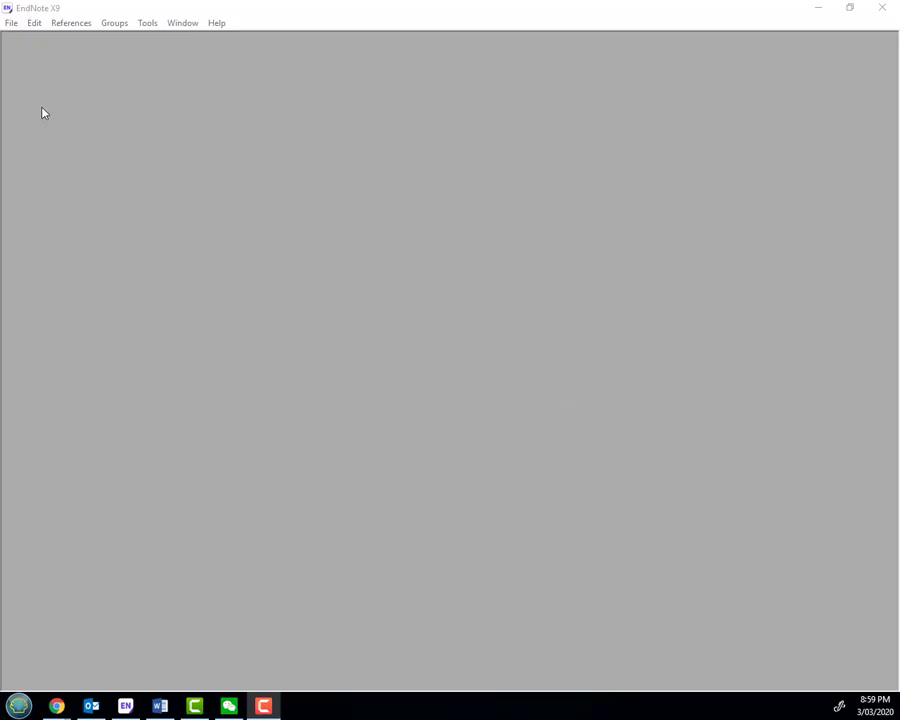
# Create a new EndNote library named "MY lib" in the Documents folder and maximize its window.
pyautogui.click(15, 28)
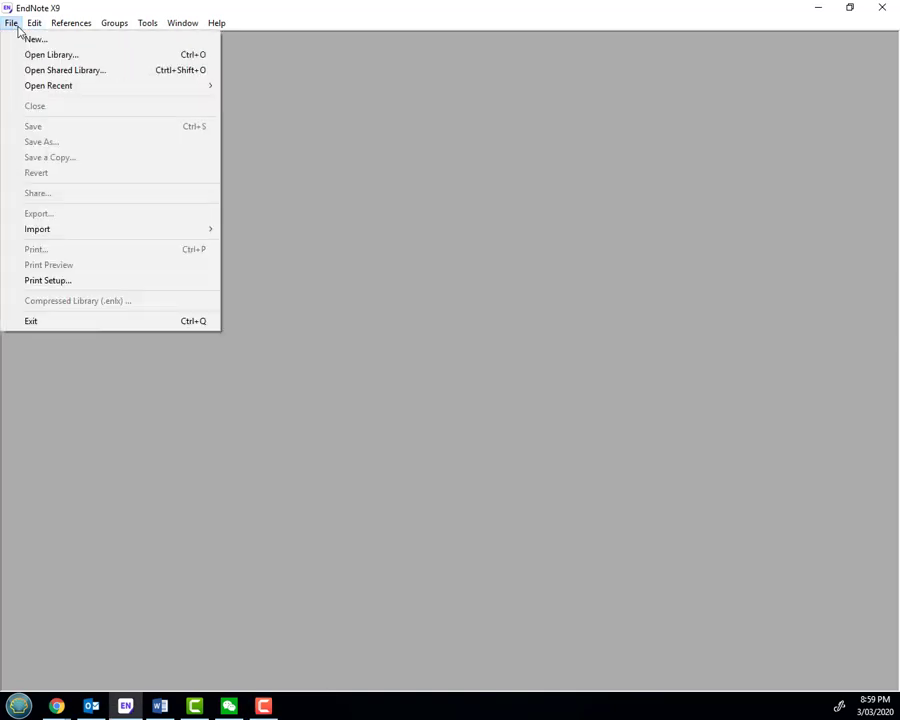
pyautogui.click(27, 42)
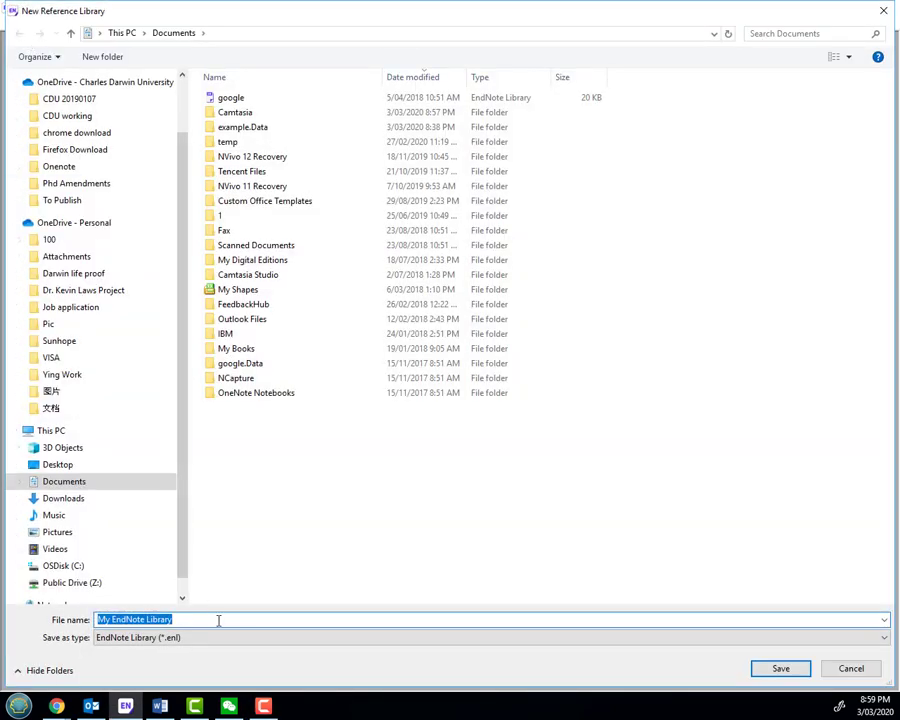
pyautogui.write('MY')
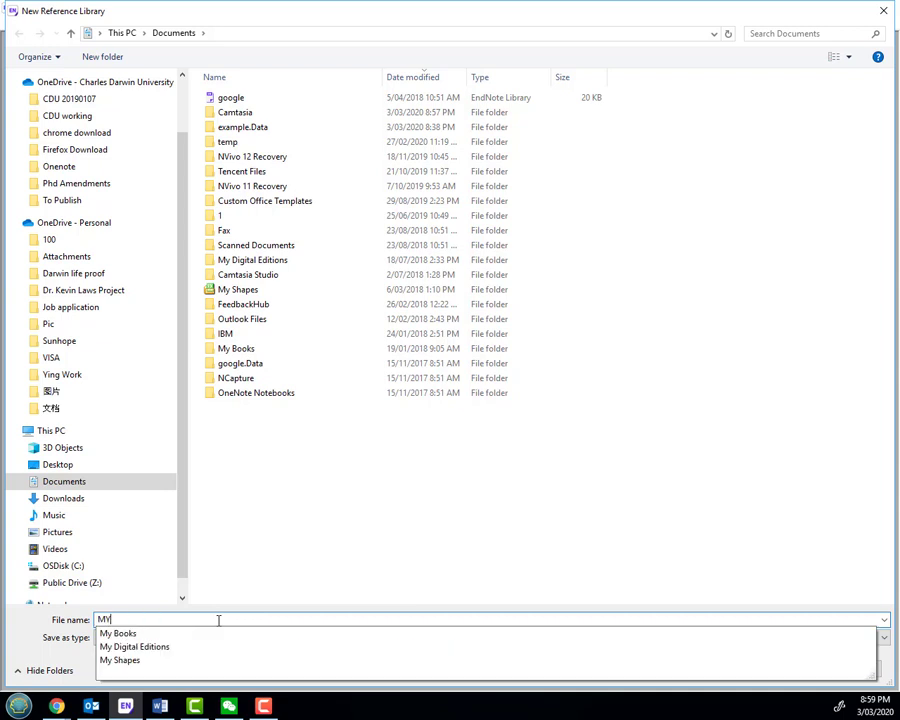
pyautogui.write(' lib')
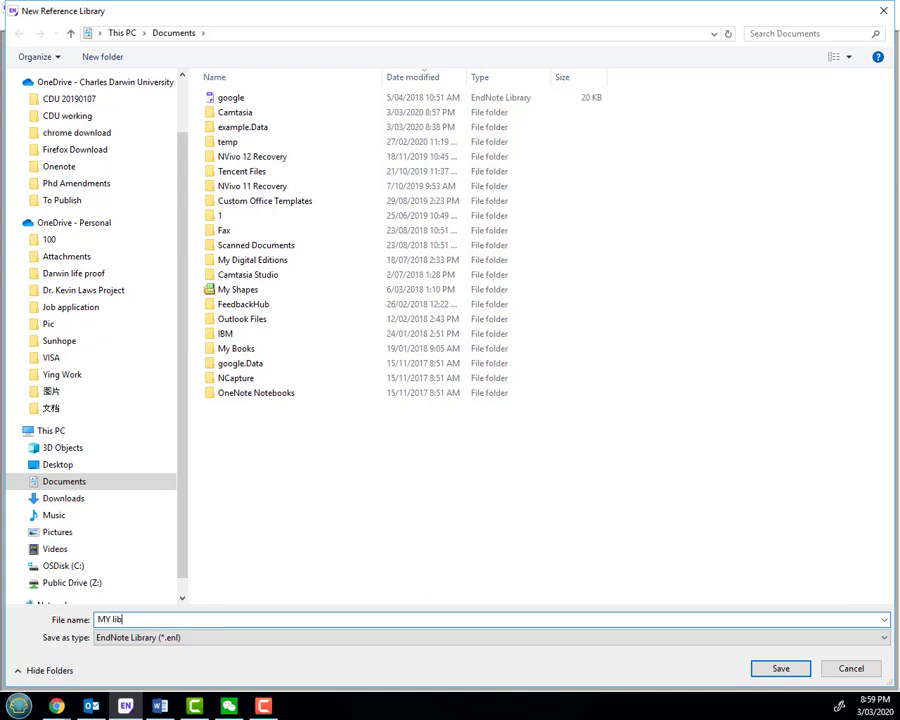
pyautogui.click(805, 673)
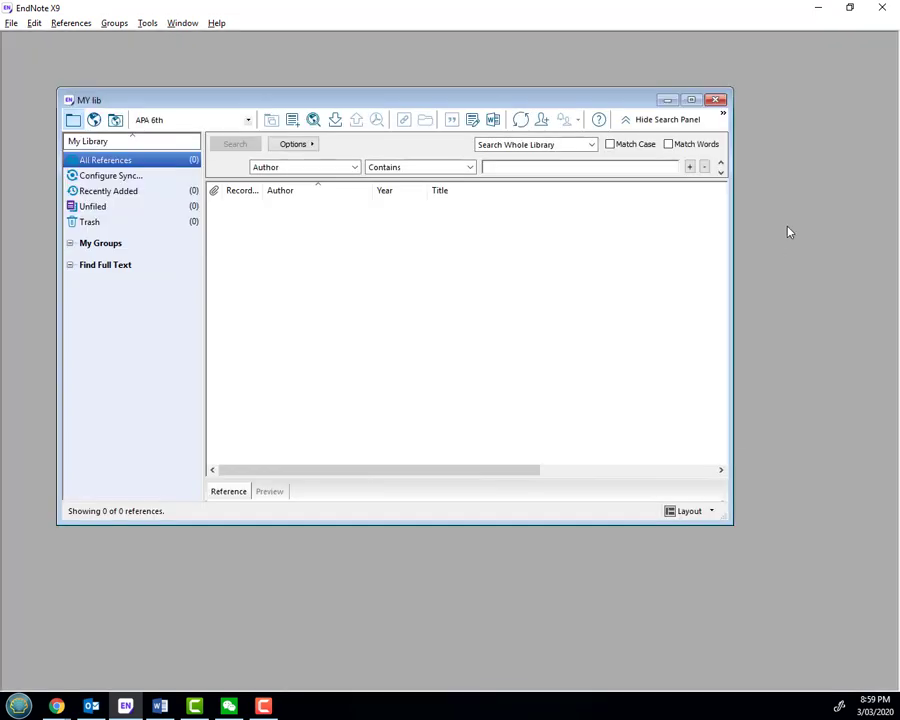
pyautogui.click(690, 100)
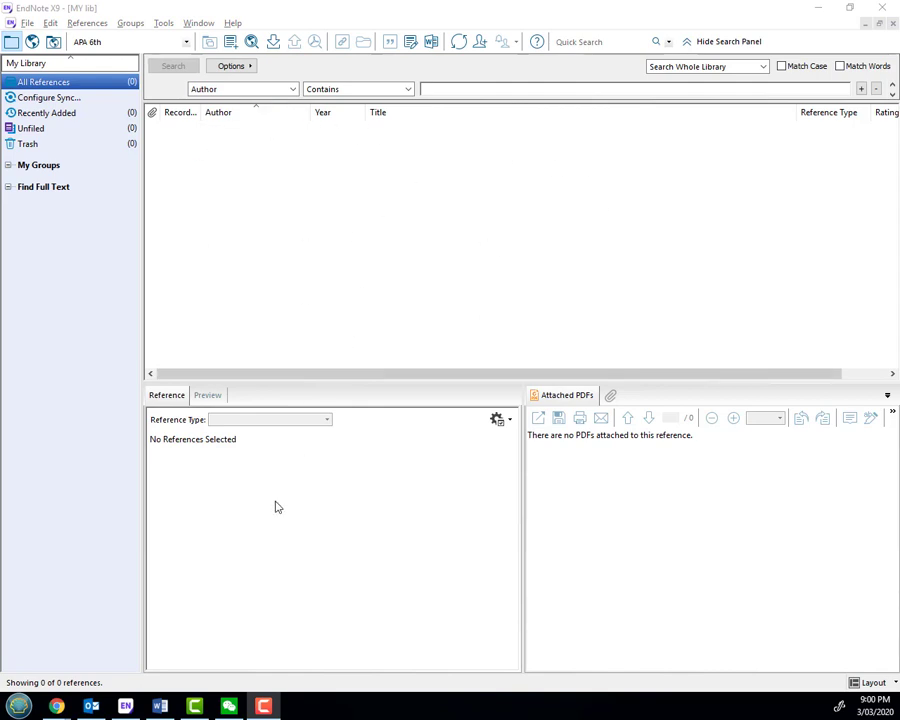
# Switch to the CDU Library page in Chrome, search for "English pedagogy" and select the Peer-reviewed Journals filter.
pyautogui.moveTo(62, 710)
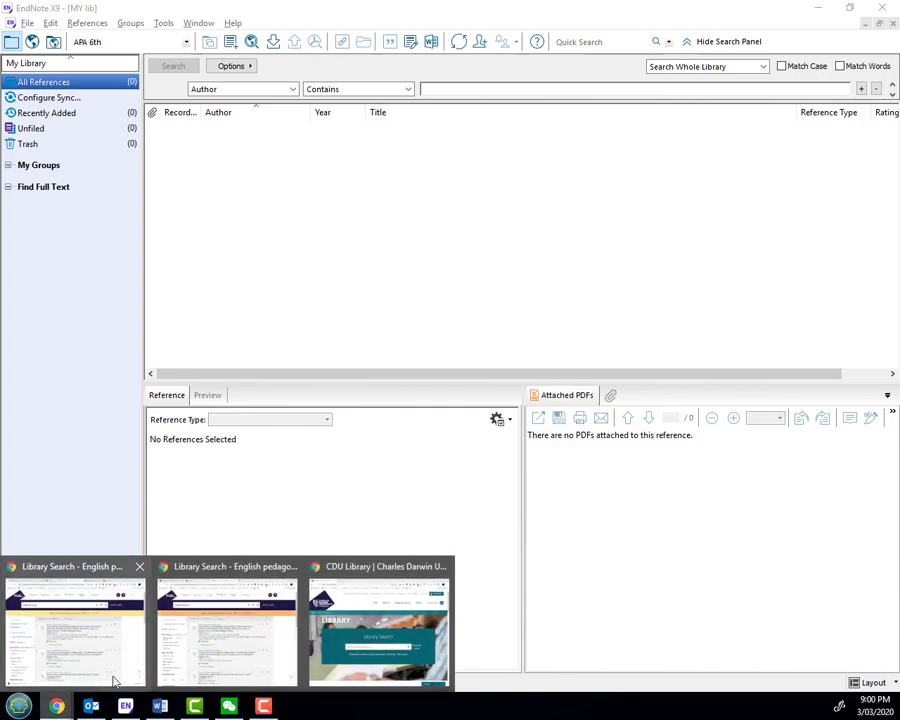
pyautogui.click(380, 615)
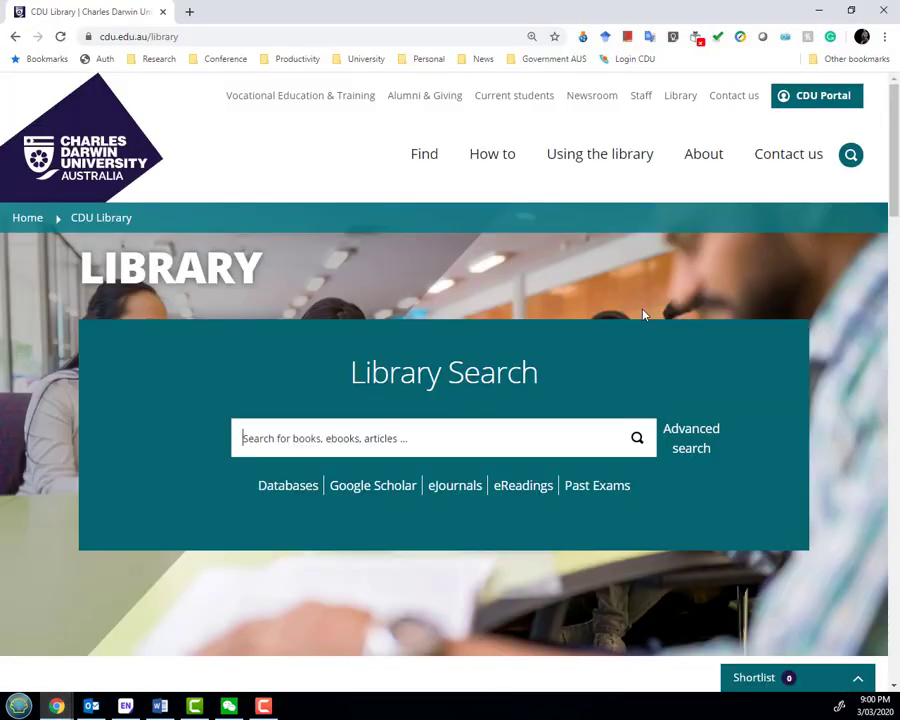
pyautogui.click(521, 441)
pyautogui.write('English pedagogy')
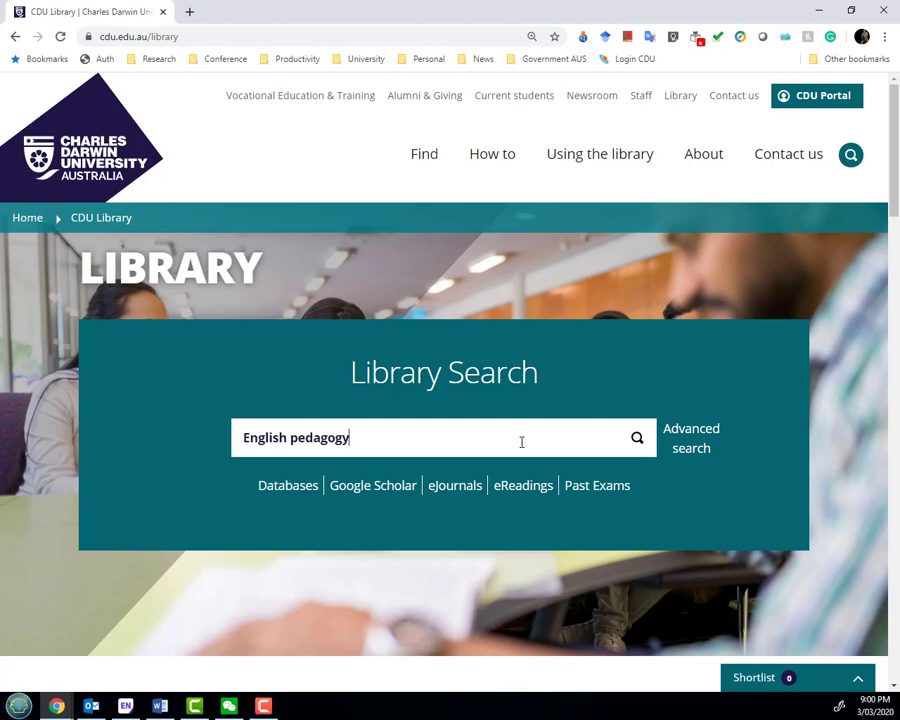
pyautogui.press('Return')
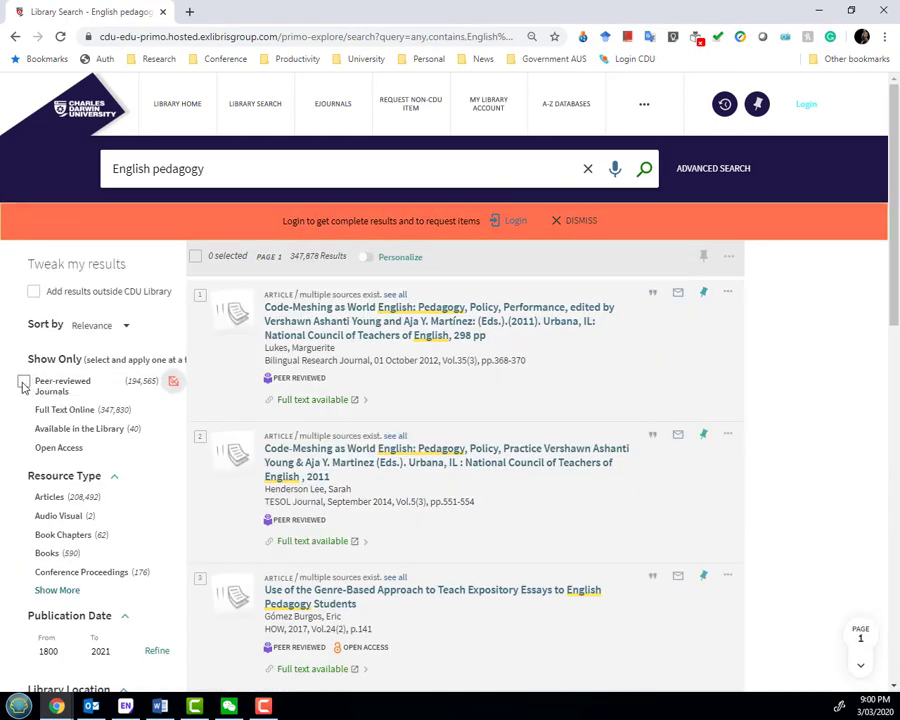
pyautogui.click(24, 384)
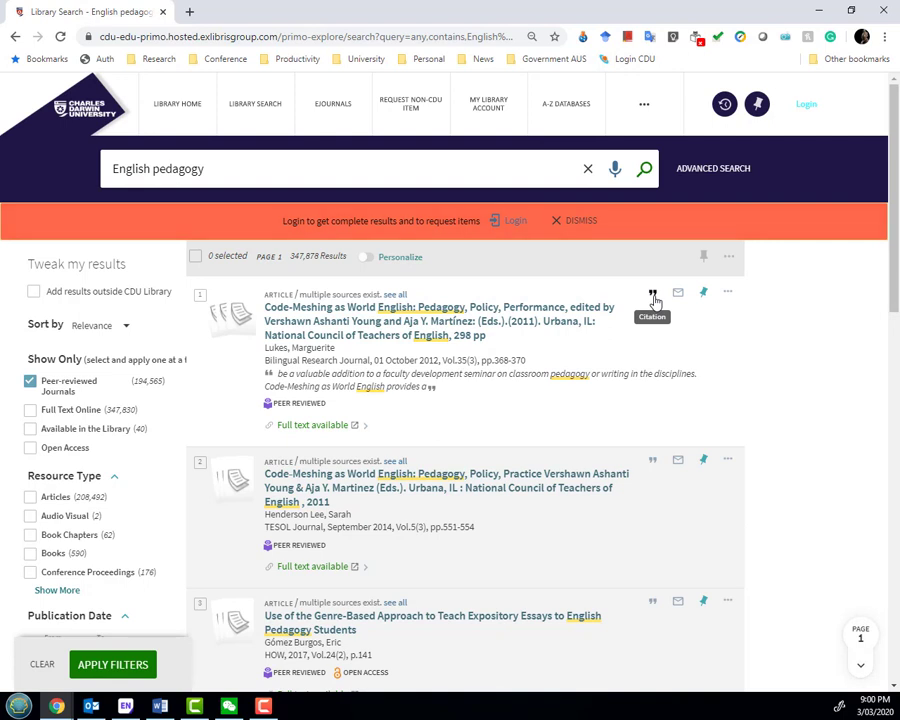
# Export the first search result's citation in EndNote format, import it into the EndNote library and select the imported reference.
pyautogui.click(654, 298)
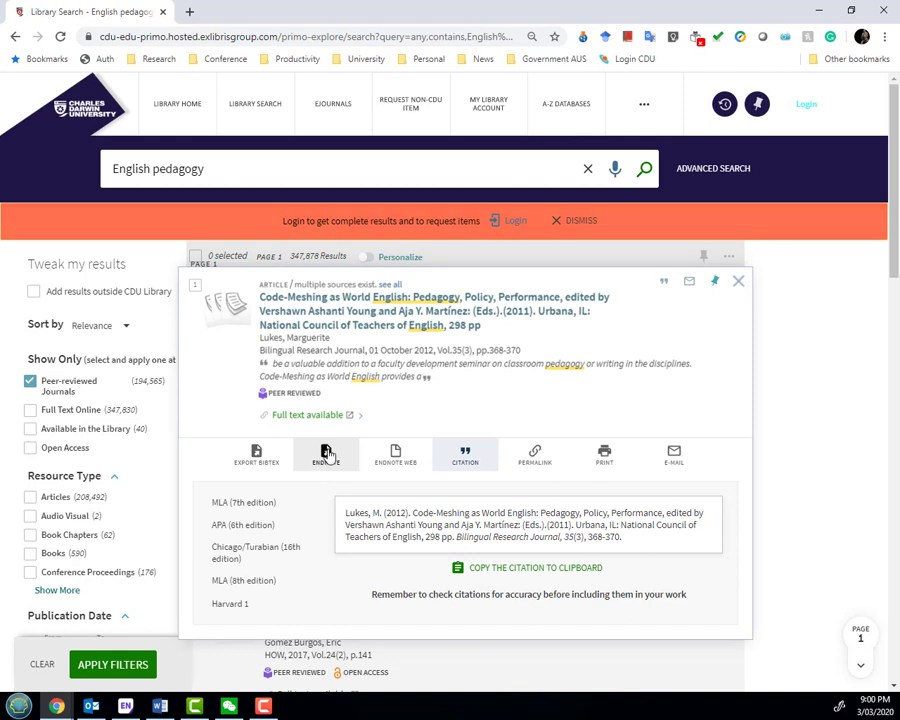
pyautogui.click(326, 457)
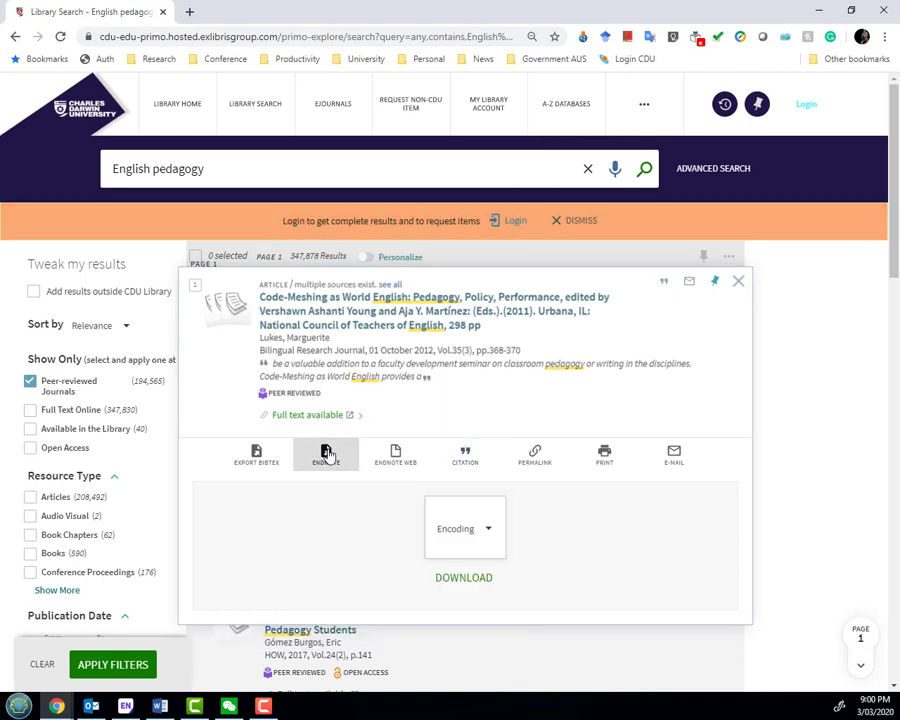
pyautogui.click(459, 586)
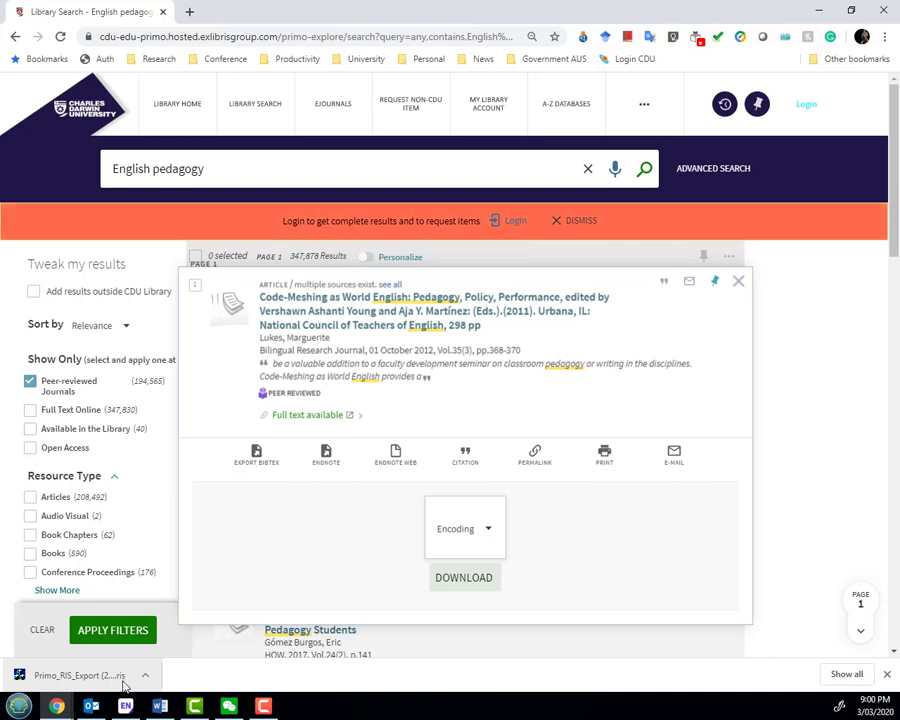
pyautogui.click(80, 680)
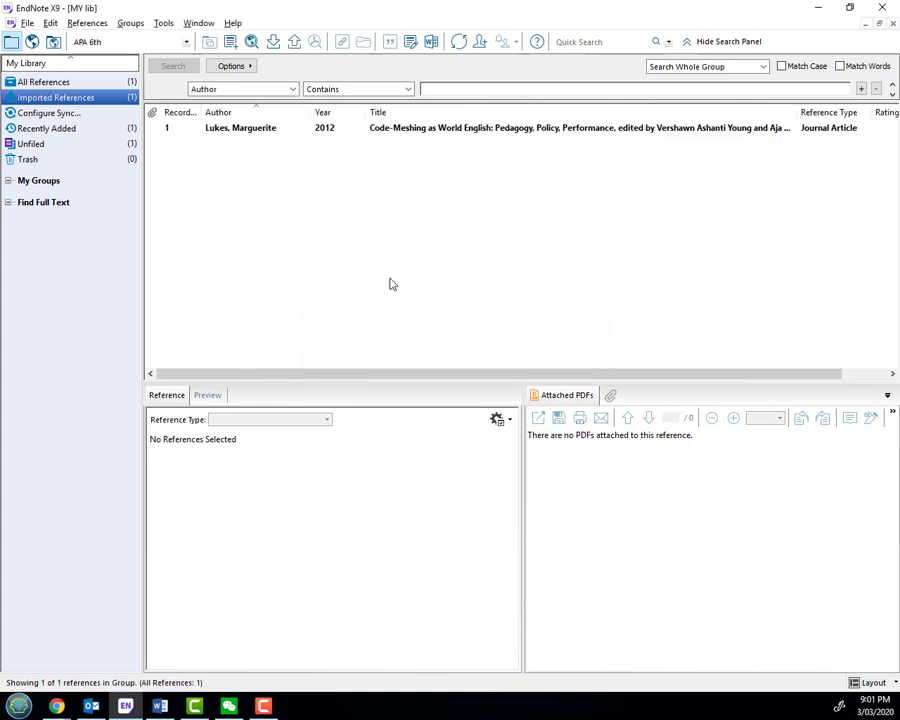
pyautogui.click(430, 129)
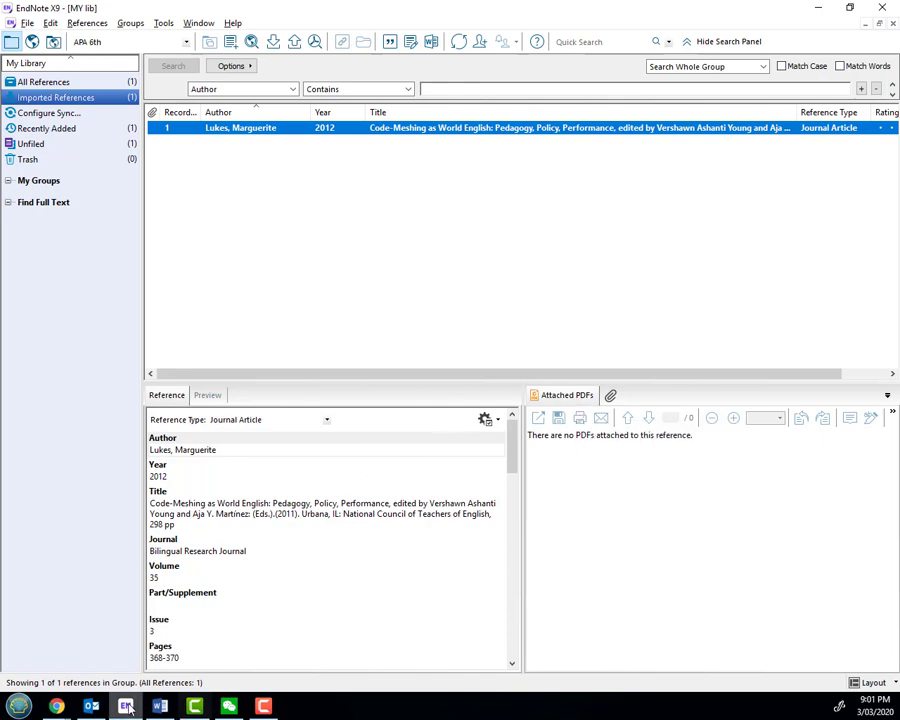
# Return to the library search in Chrome, close the export options and follow the first result's full text link to Taylor & Francis Journals.
pyautogui.click(56, 706)
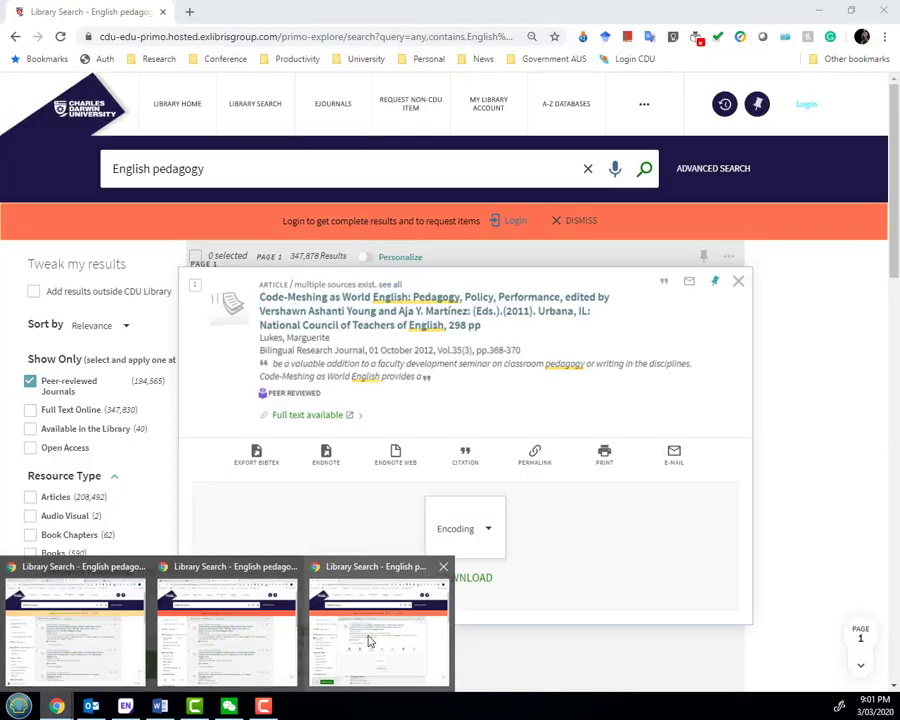
pyautogui.click(366, 636)
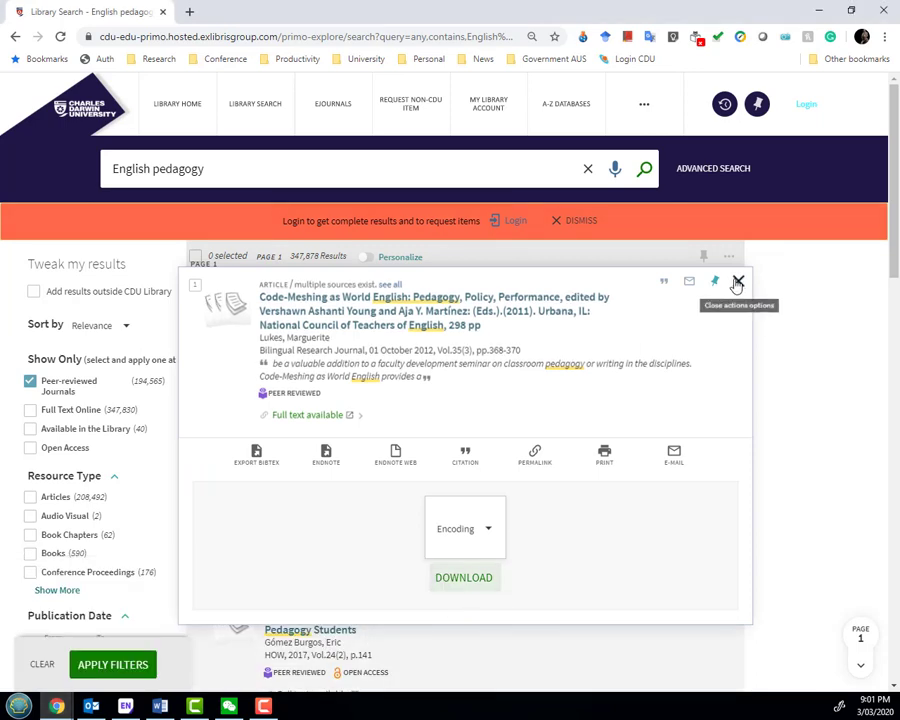
pyautogui.click(738, 281)
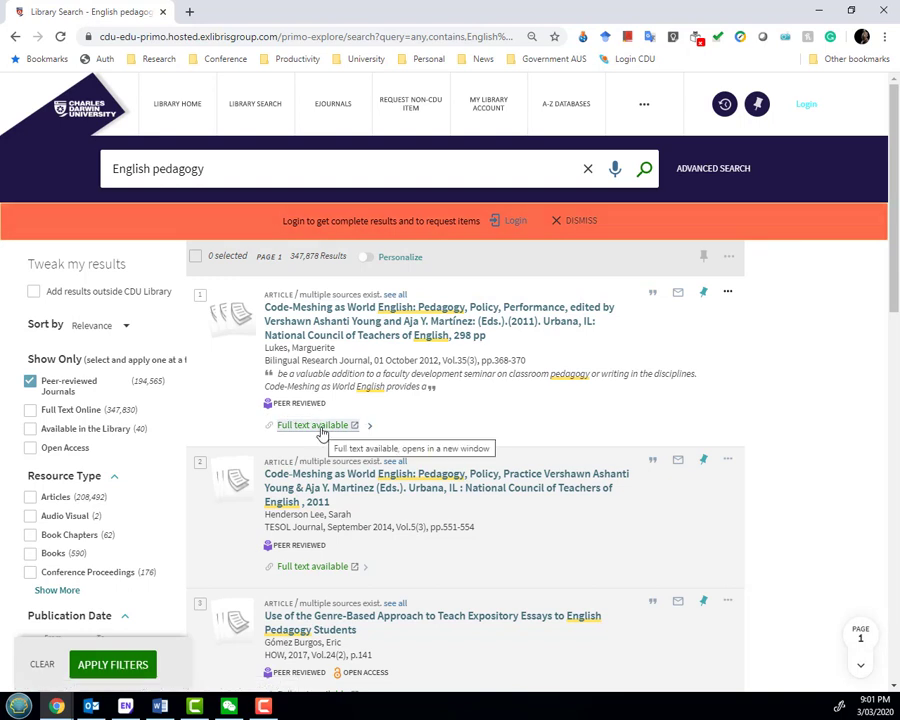
pyautogui.click(318, 426)
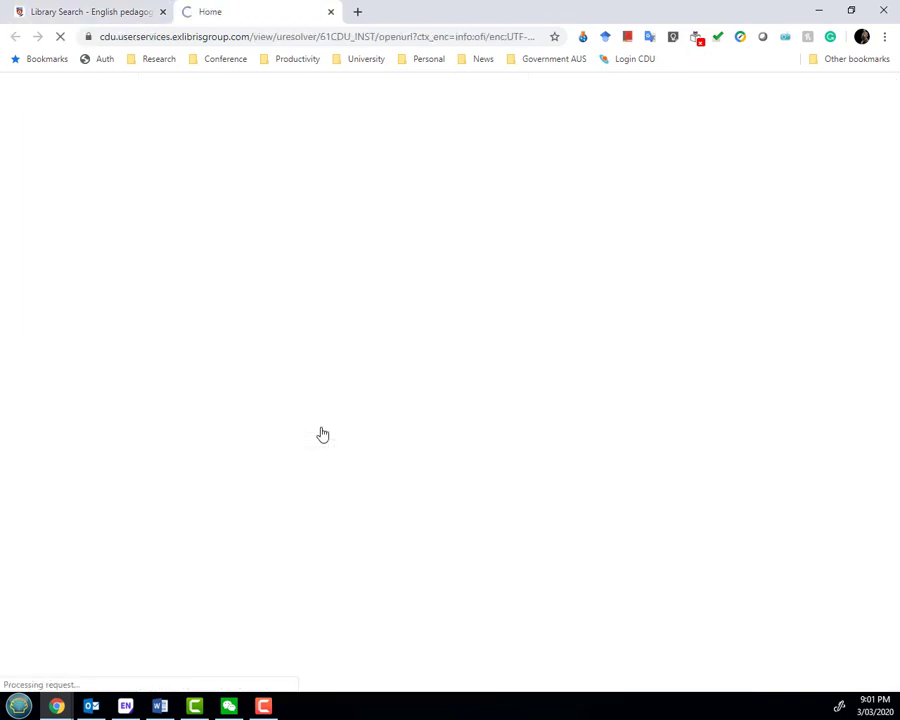
pyautogui.click(152, 96)
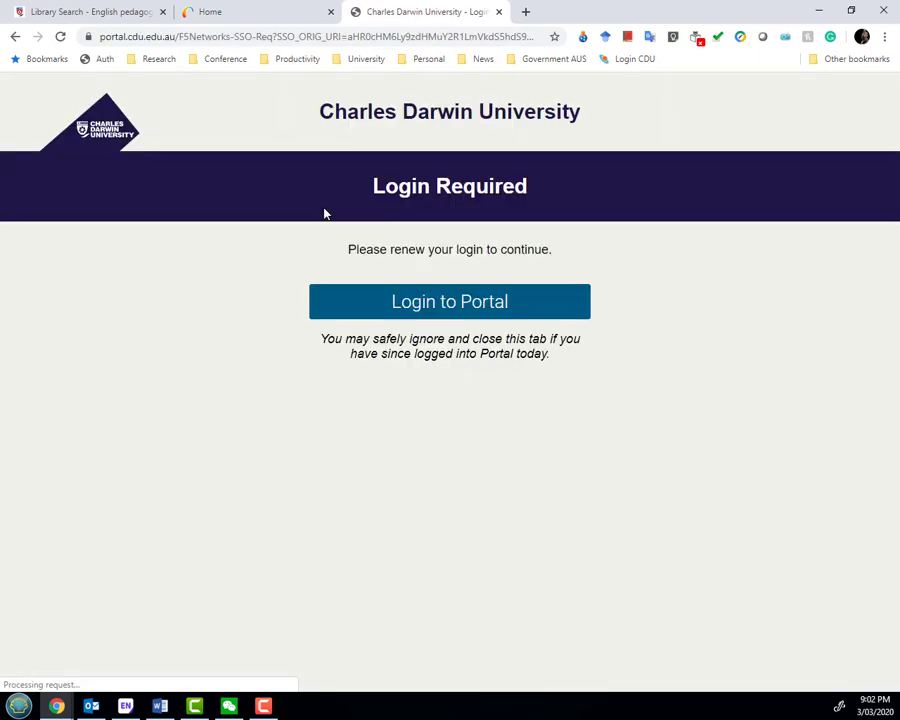
# Renew the university portal login and close the portal tab.
pyautogui.click(479, 316)
pyautogui.click(455, 418)
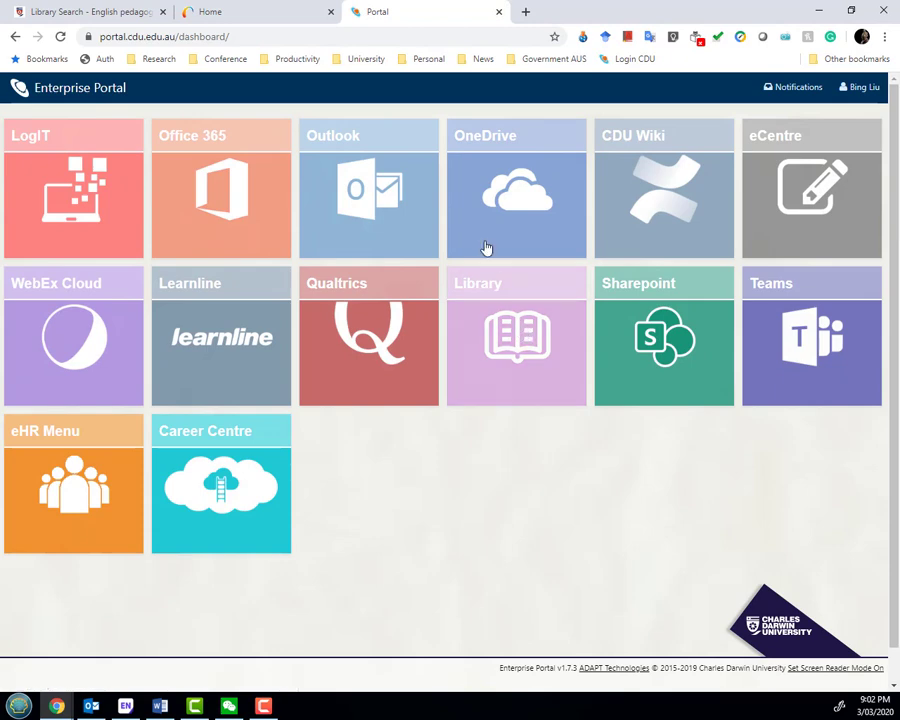
pyautogui.click(498, 12)
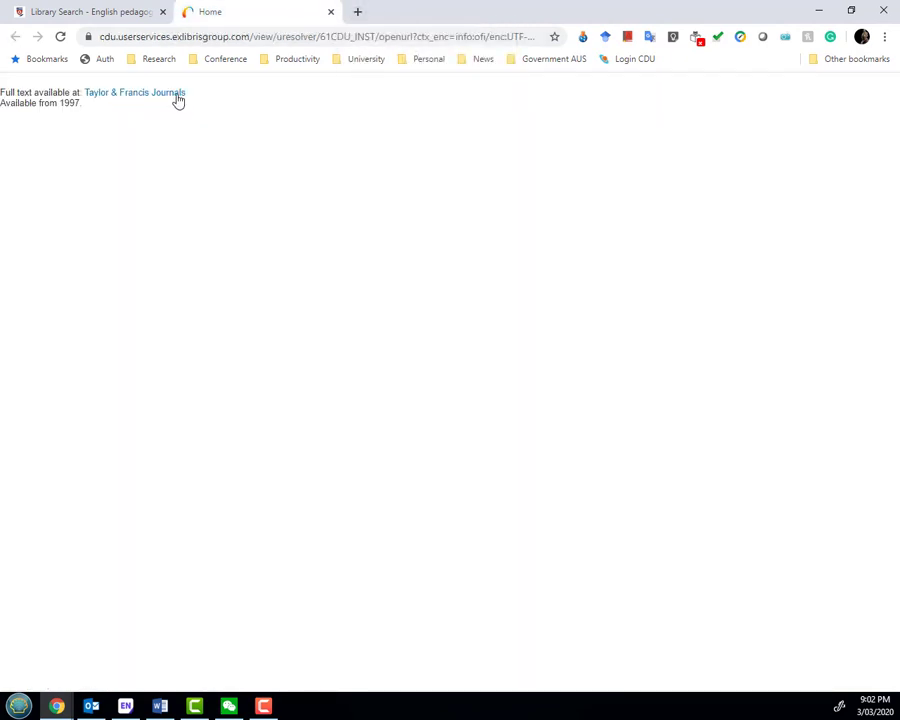
# Open the article's full text at Taylor & Francis Journals again and look over the article page down to its PDF option.
pyautogui.click(166, 95)
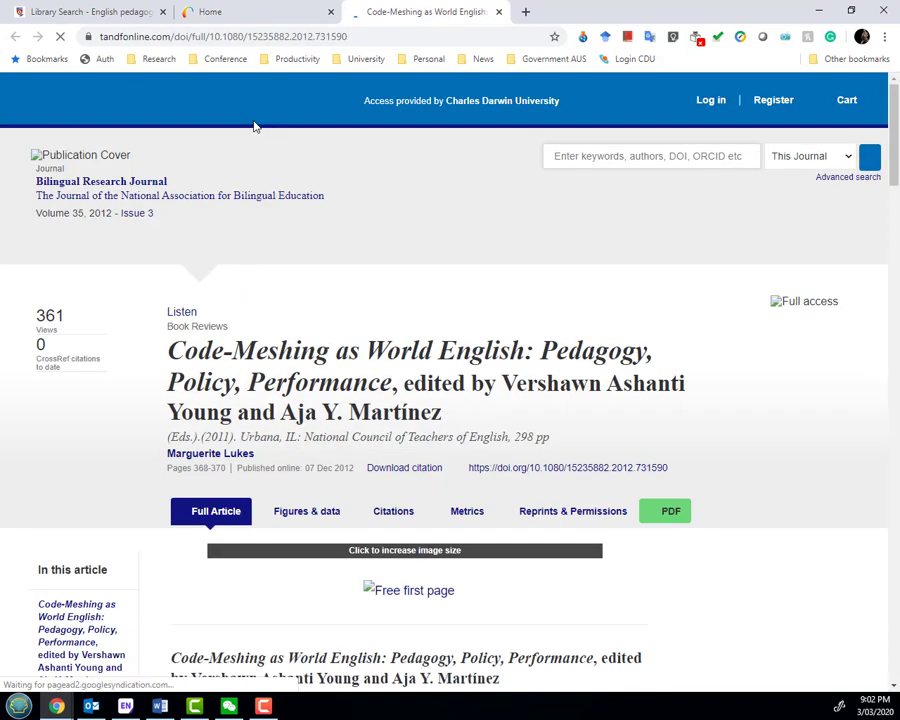
pyautogui.scroll(-2, 452, 342)
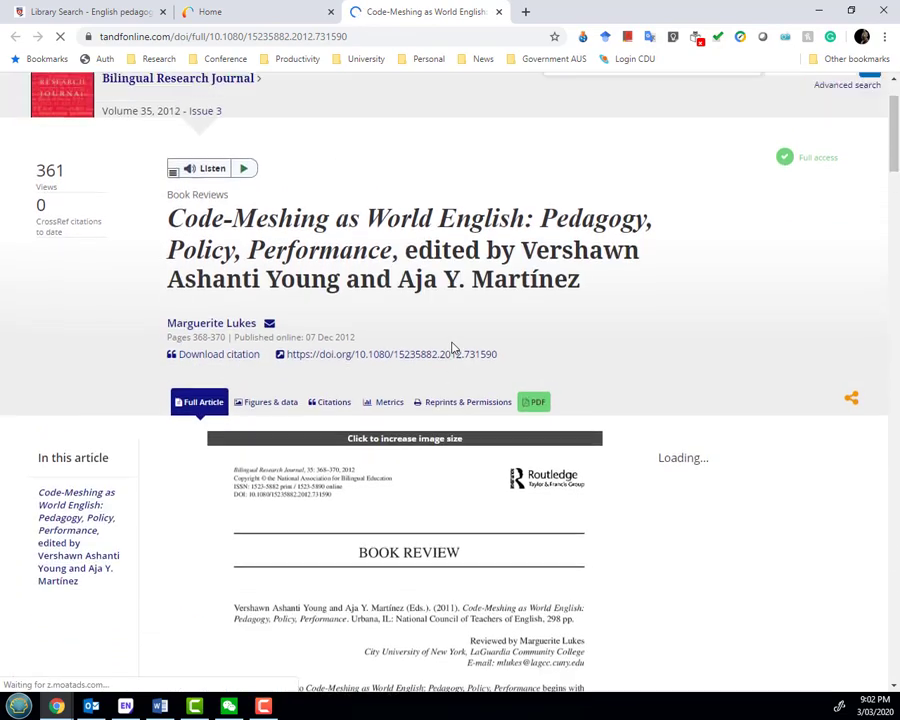
pyautogui.scroll(-4, 452, 344)
pyautogui.scroll(4, 472, 399)
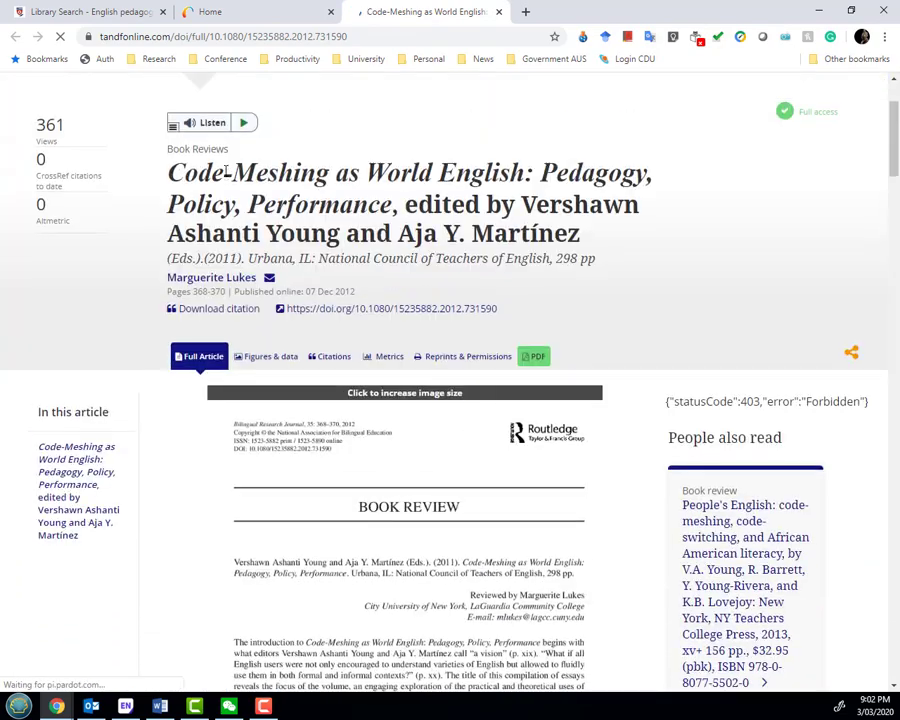
pyautogui.scroll(-3, 430, 440)
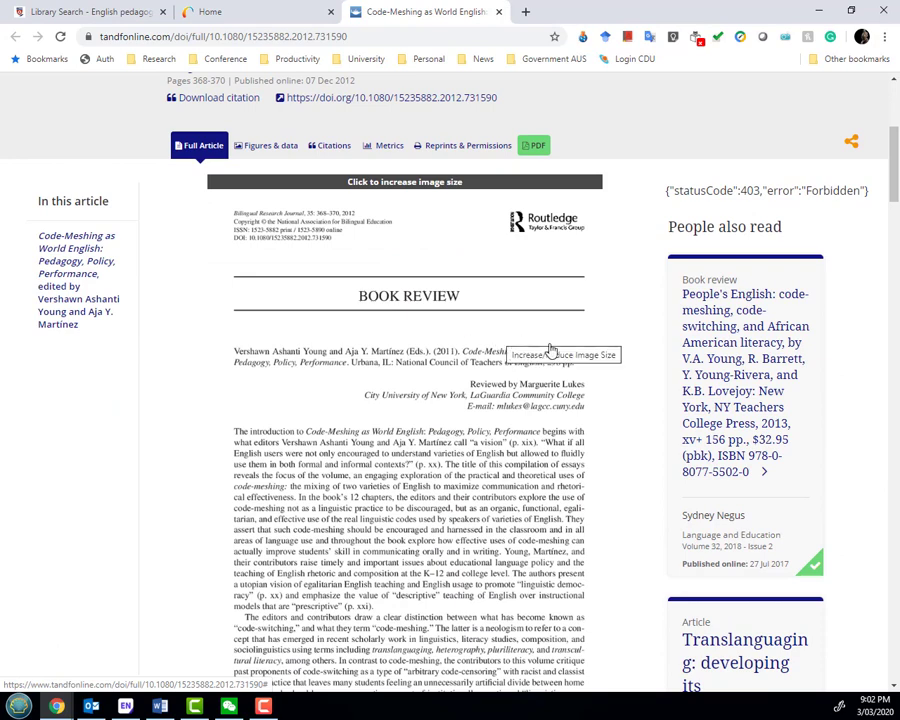
pyautogui.scroll(2, 548, 348)
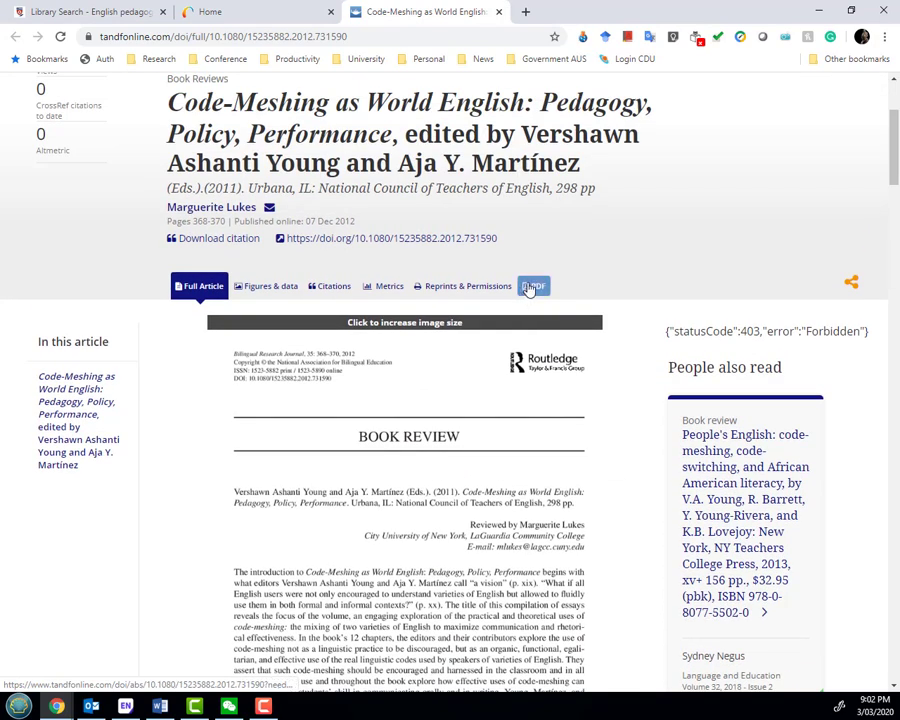
# Open the article's PDF and save a copy under its suggested file name in the Documents folder.
pyautogui.click(531, 287)
pyautogui.click(394, 393)
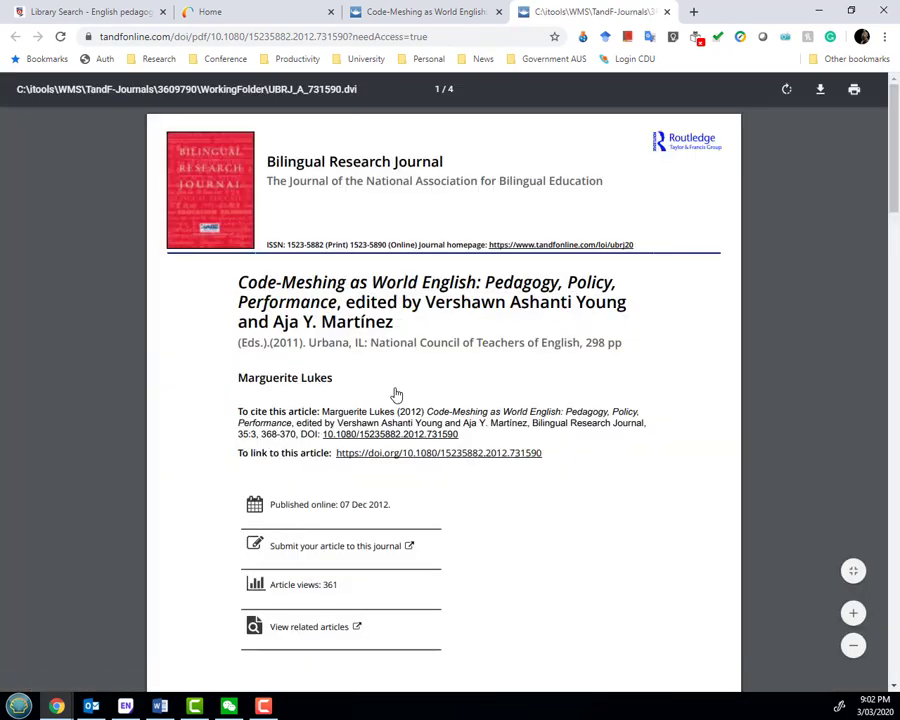
pyautogui.click(820, 90)
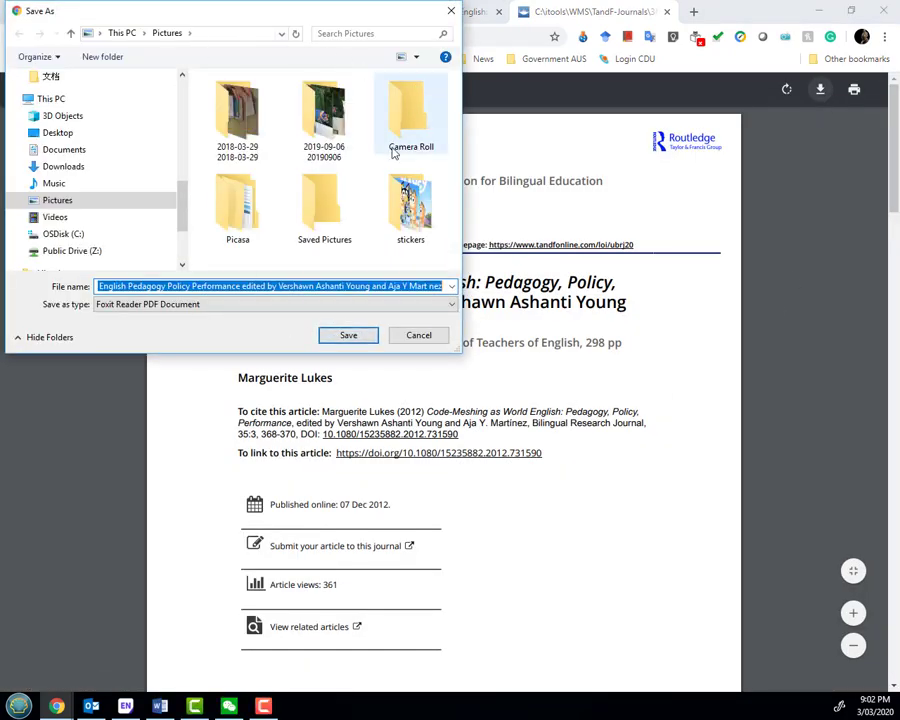
pyautogui.click(58, 150)
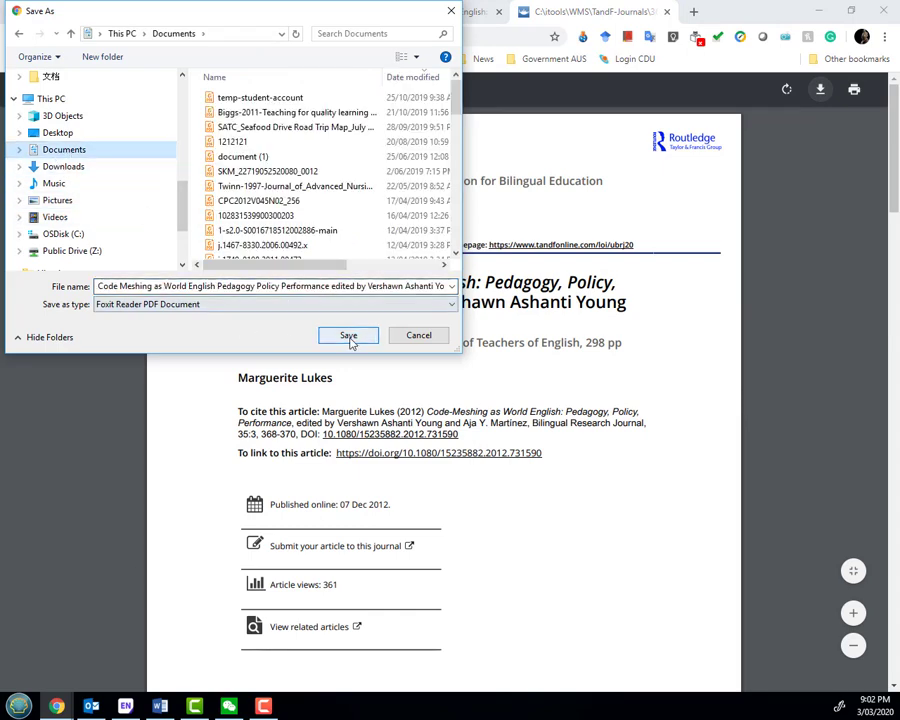
pyautogui.click(348, 336)
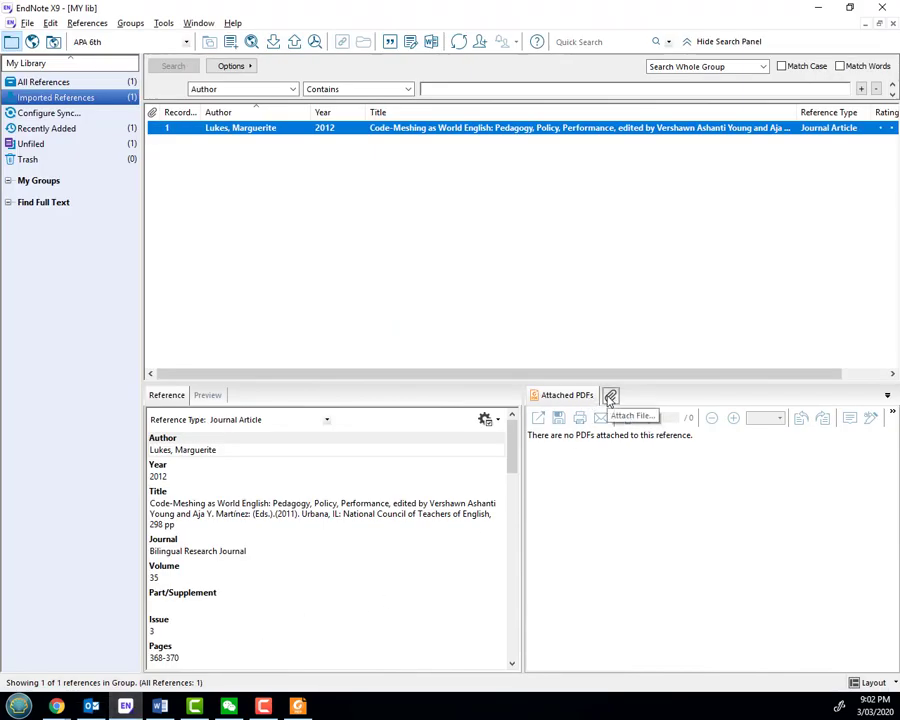
# In EndNote, attach the Code Meshing PDF from the Documents library to the imported reference.
pyautogui.click(611, 397)
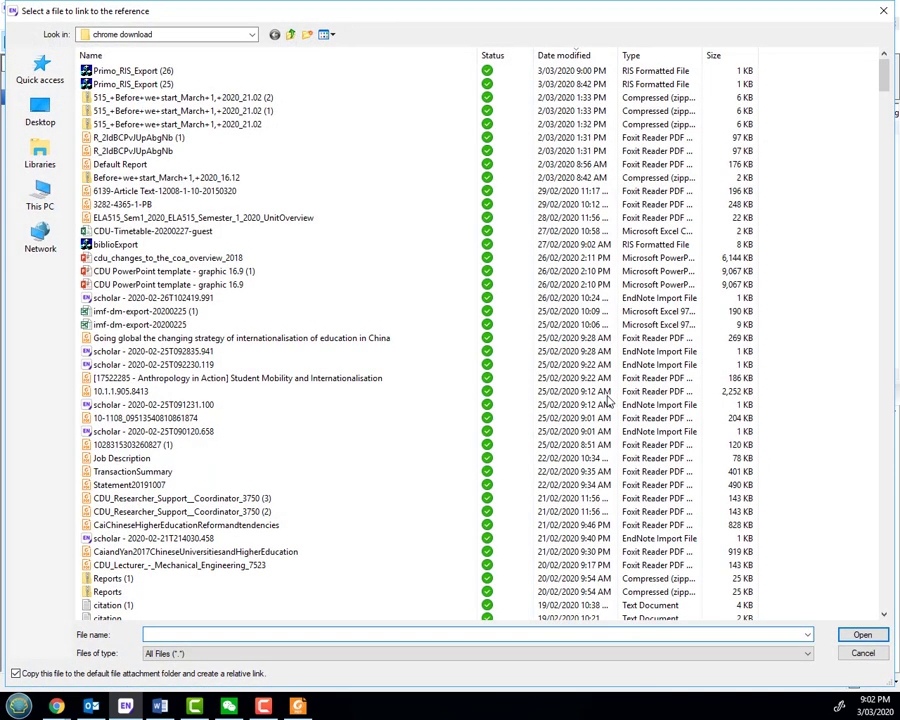
pyautogui.click(42, 160)
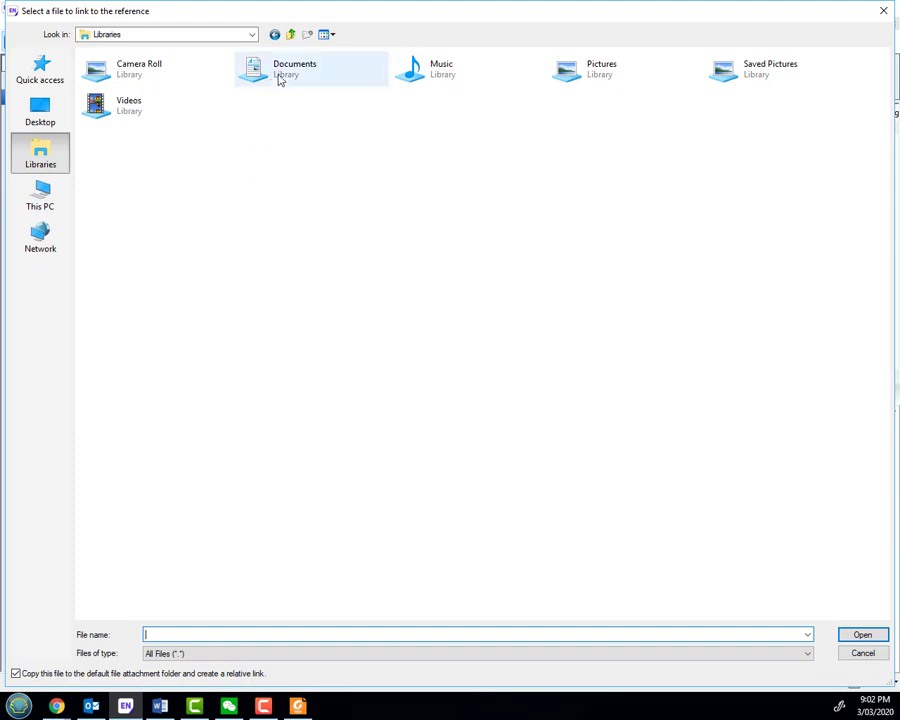
pyautogui.doubleClick(282, 78)
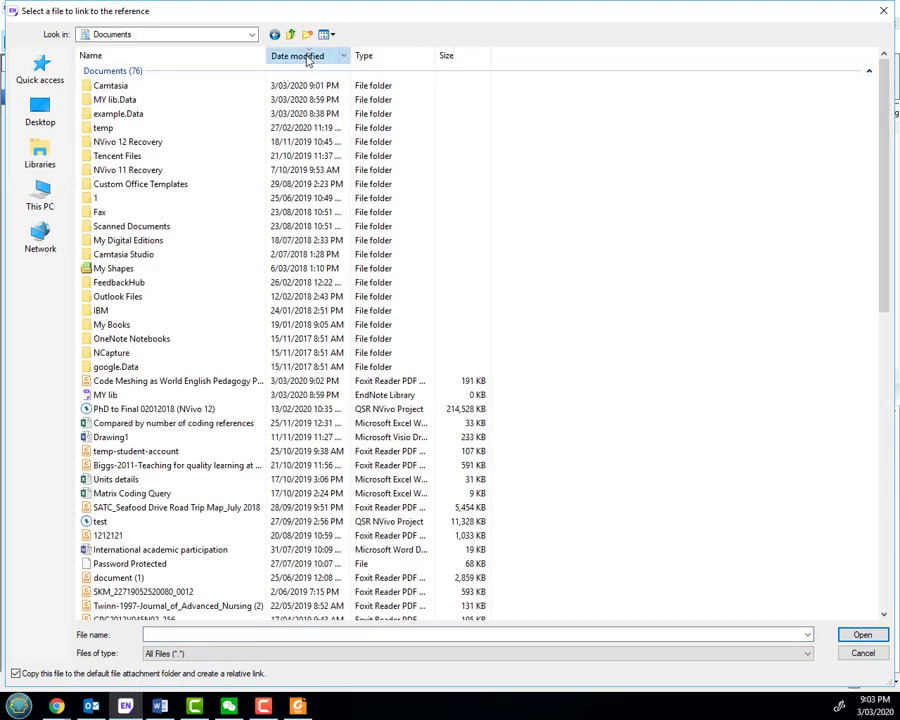
pyautogui.click(306, 57)
pyautogui.click(327, 60)
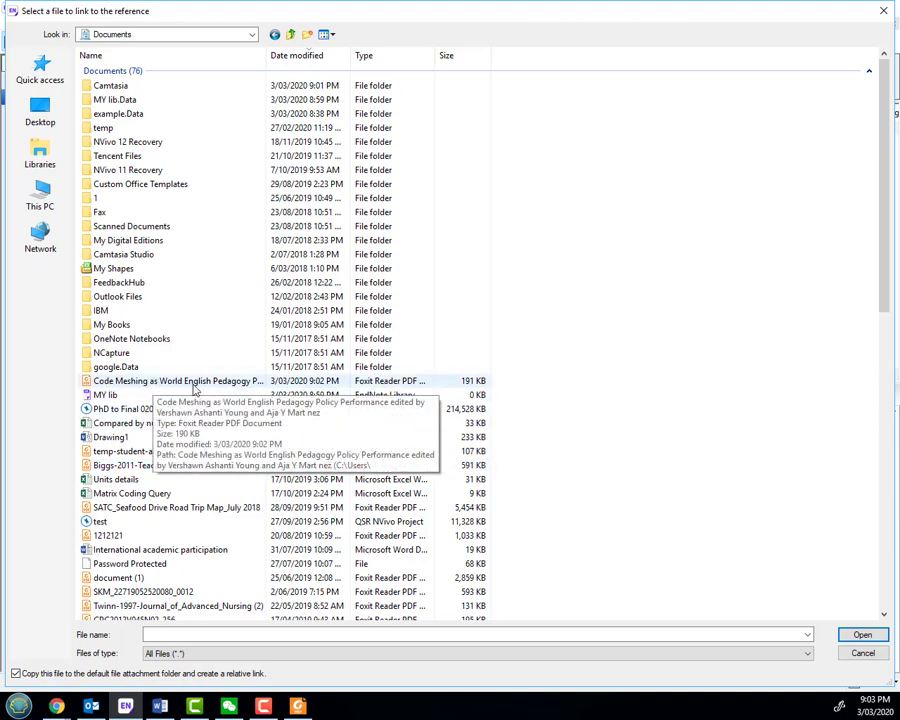
pyautogui.doubleClick(195, 385)
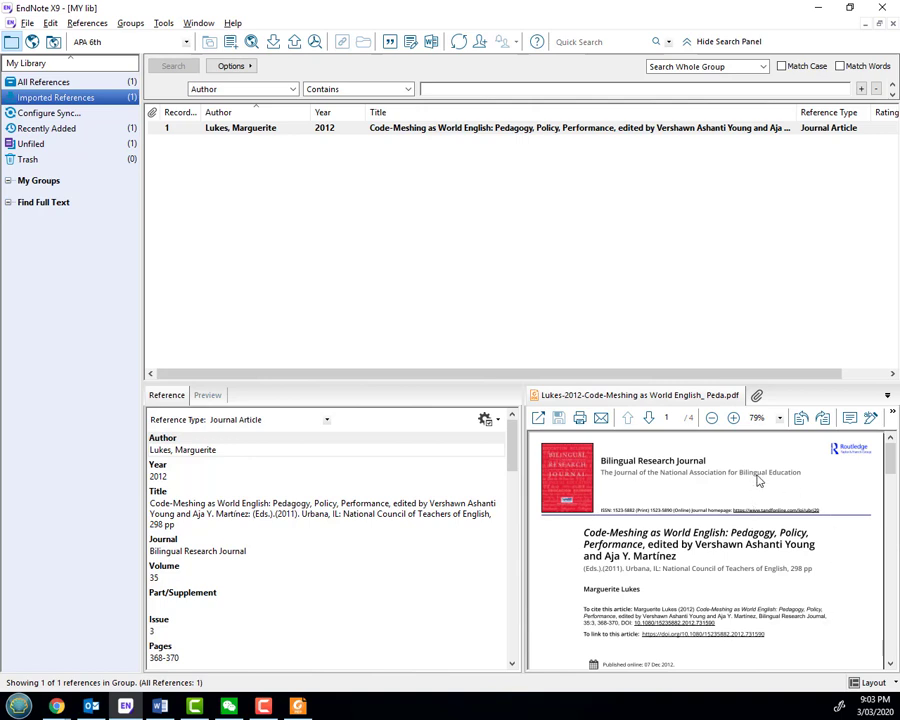
# Fill the reference's Abstract field with the article's introductory paragraph and remove the line break after "begins with".
pyautogui.scroll(-3, 358, 498)
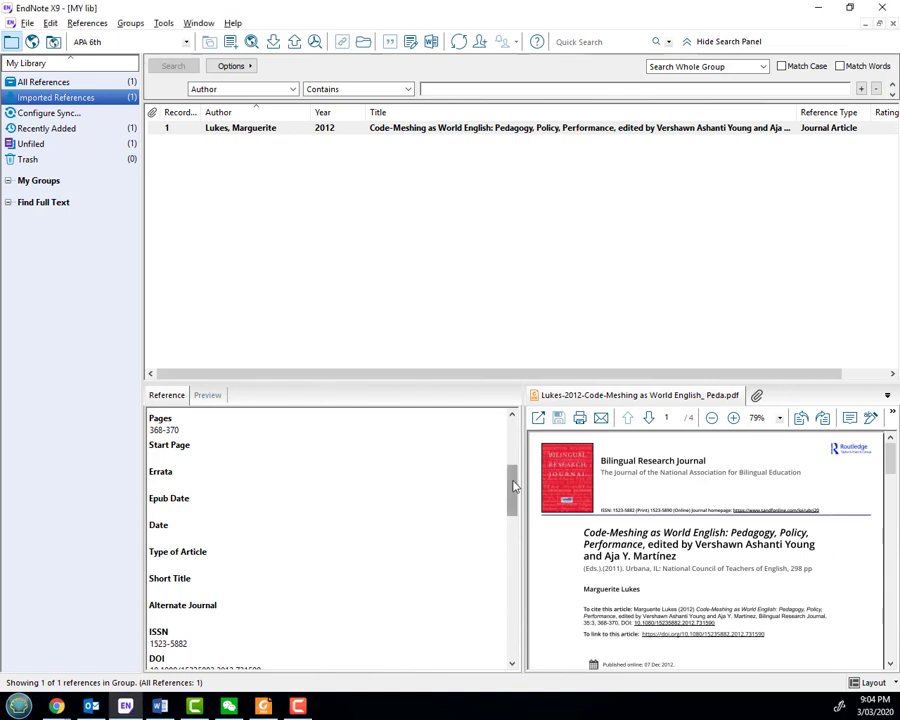
pyautogui.moveTo(514, 482); pyautogui.dragTo(521, 568)
pyautogui.click(202, 529)
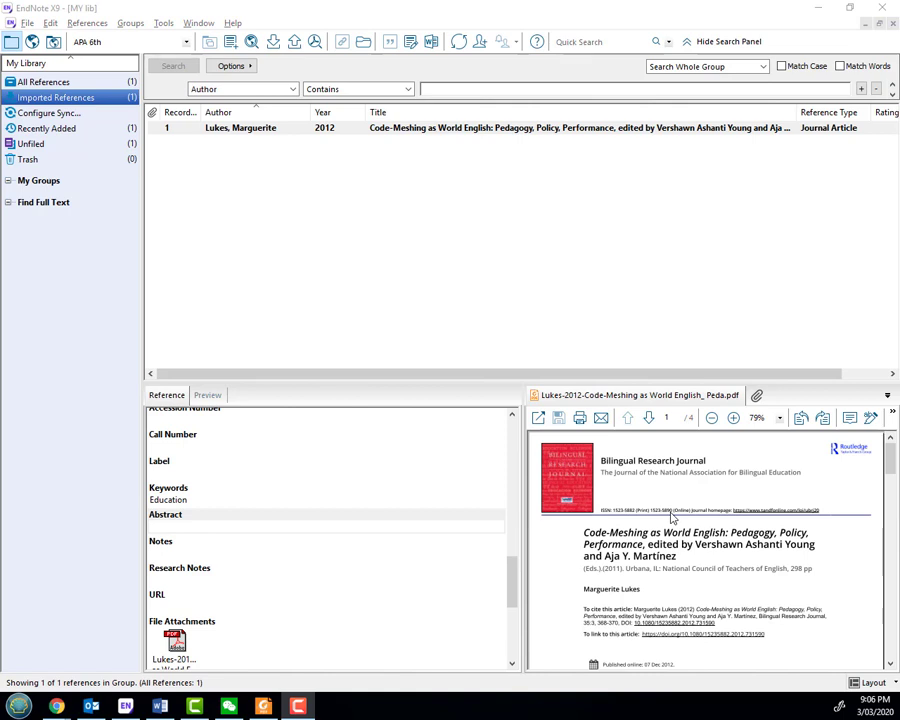
pyautogui.scroll(-1, 673, 518)
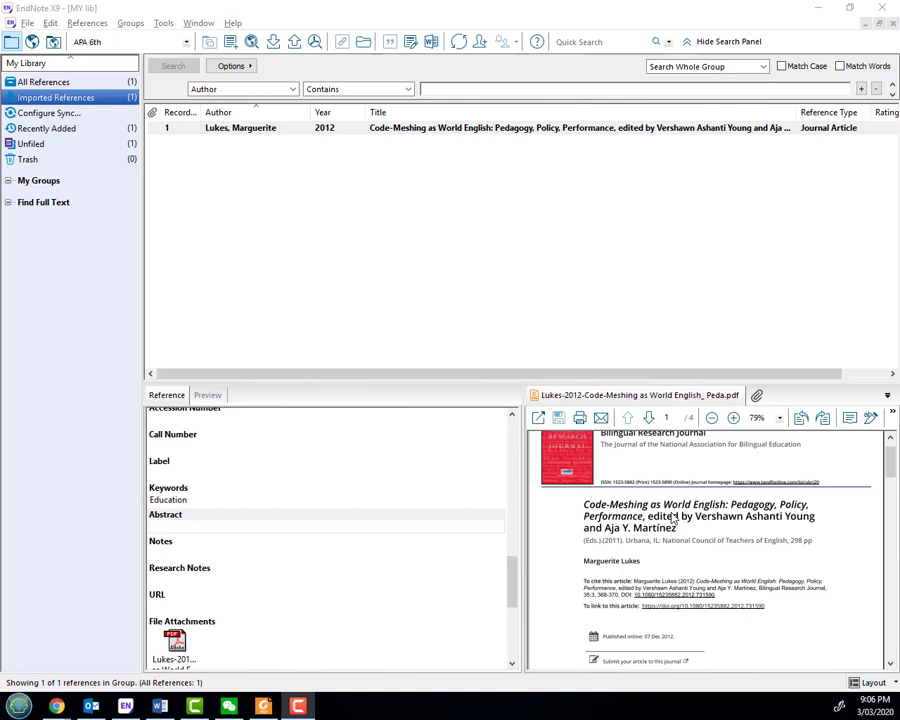
pyautogui.scroll(1, 673, 518)
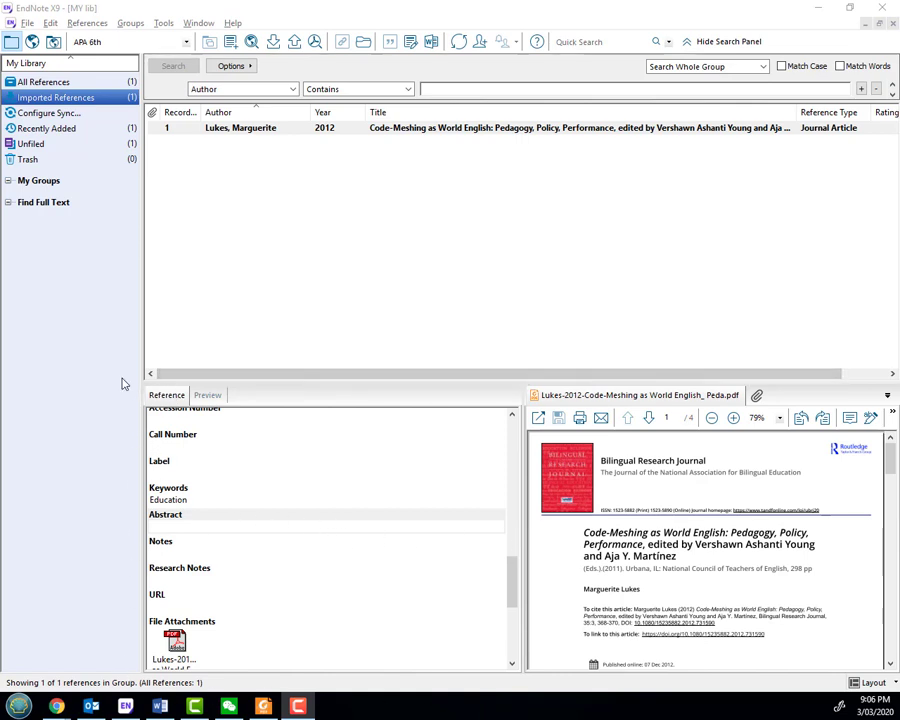
pyautogui.click(182, 528)
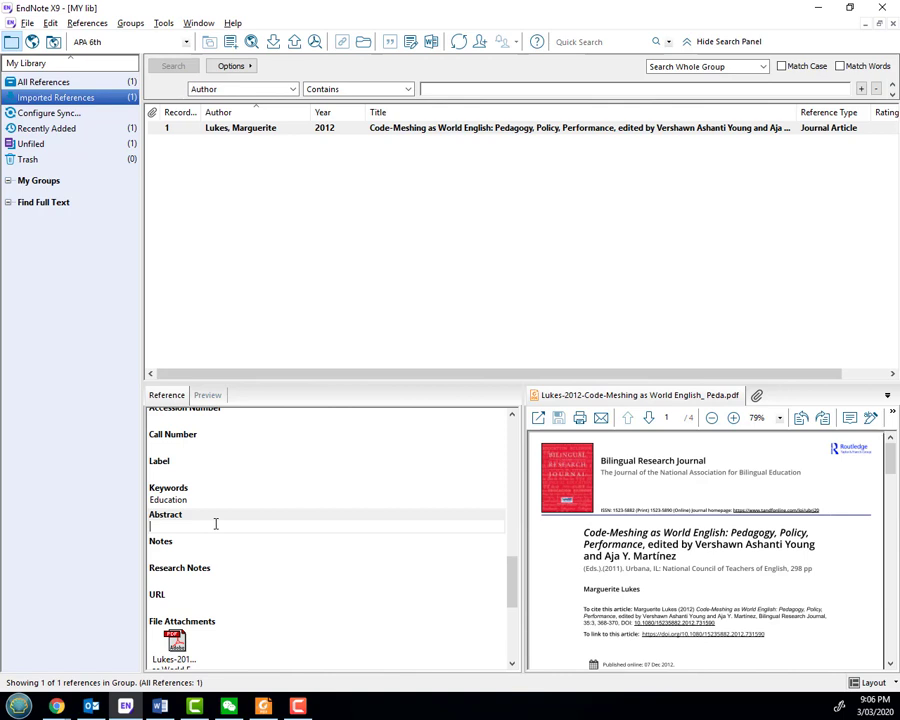
pyautogui.scroll(-2, 369, 512)
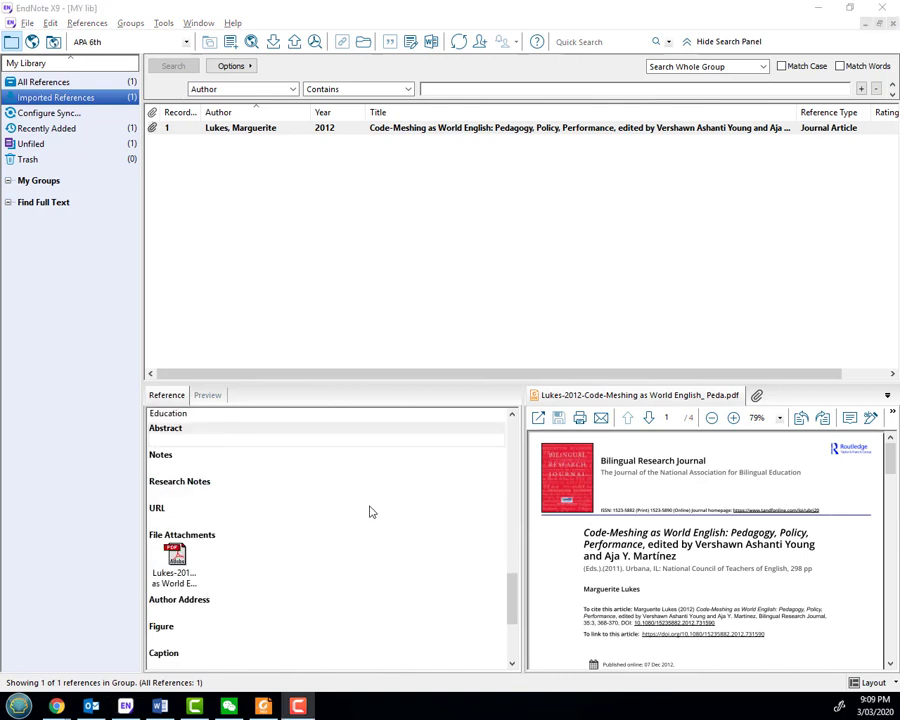
pyautogui.click(171, 440)
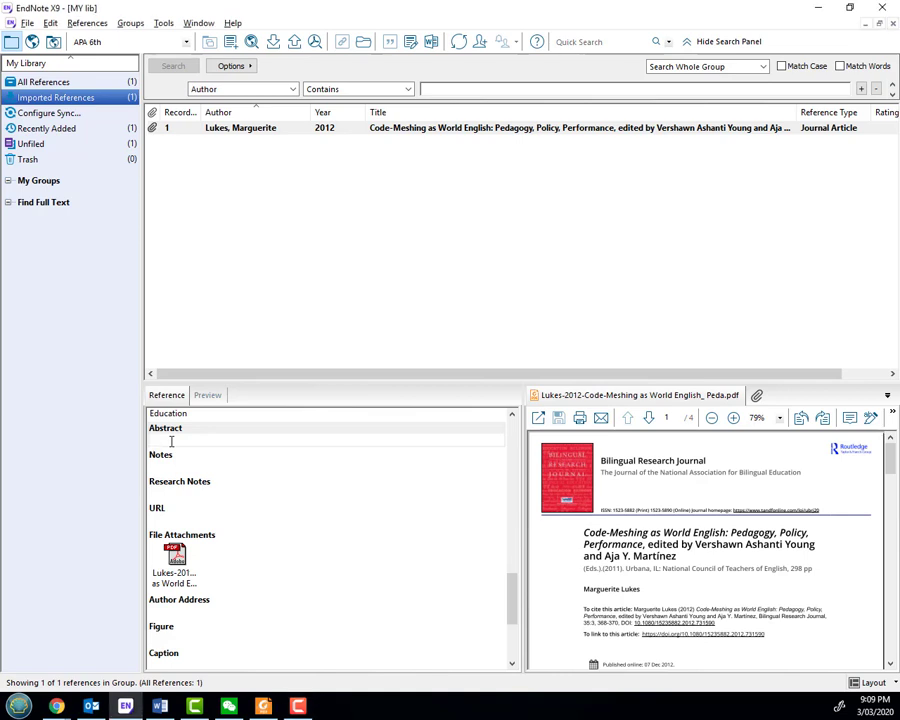
pyautogui.write('The introduction to Code-Meshing as World English: Pedagogy, Policy, Performance begins with what editors Vershawn Ashanti Young and Aja Y. Martinez call "a vision" (p. xix). "What if all English users were not only encouraged to understand varieties of English but allowed to fluidly use them in both formal and informal contexts?" (p. xx). The title of this compilation of essays reveals the focus of the volume, an engaging exploration of the practical and theoretical uses of code-meshing: the mixing of two varieties of English to maximize communication and rhetorical effectiveness. In the book\'s 12 chapters, the editors and their contributors explore the use of code-meshing not as a linguistic practice to be discouraged, but as an organic, functional, egalitarian, and effective use of the real linguistic codes used by speakers of varieties of English. They assert that such code-meshing should be encouraged and harnessed in the classroom and in all areas of language use and throughout the book explore how effective uses of code-meshing can actually improve students\' skill in communicating orally and in writing. Young, Martínez, and their contributors raise timely and important issues about educational language policy and the teaching of English rhetoric and composition at the K–12 and college level. The authors present a utopian vision of egalitarian English teaching and English usage to promote "linguistic democracy" (p. xx) and emphasize the value of "descriptive" teaching of English over instructional models that are "prescriptive" (p. xxi).')
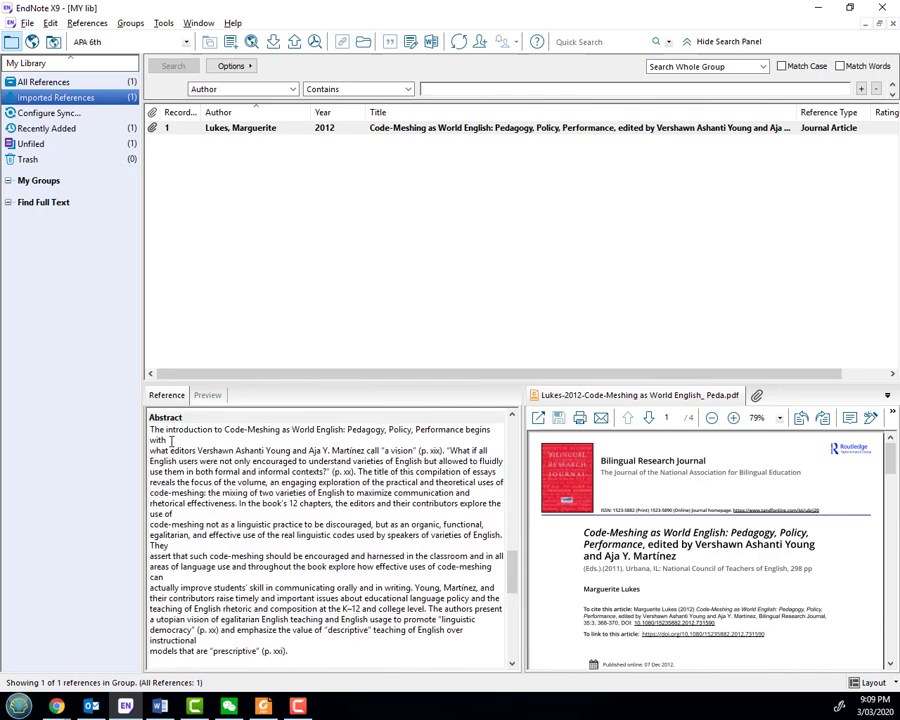
pyautogui.click(172, 440)
pyautogui.press('Delete')
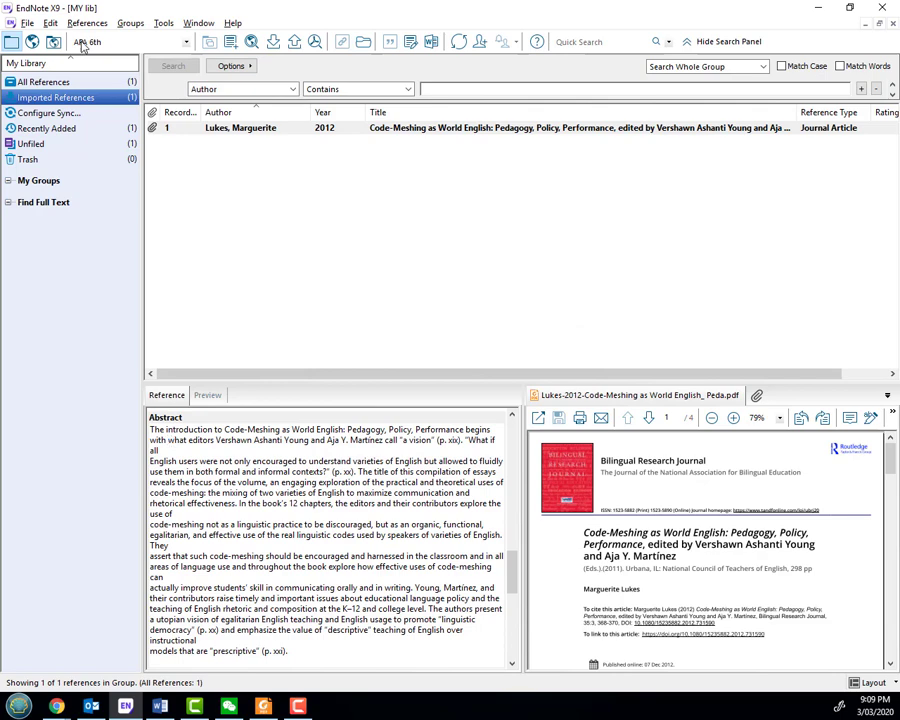
pyautogui.click(27, 23)
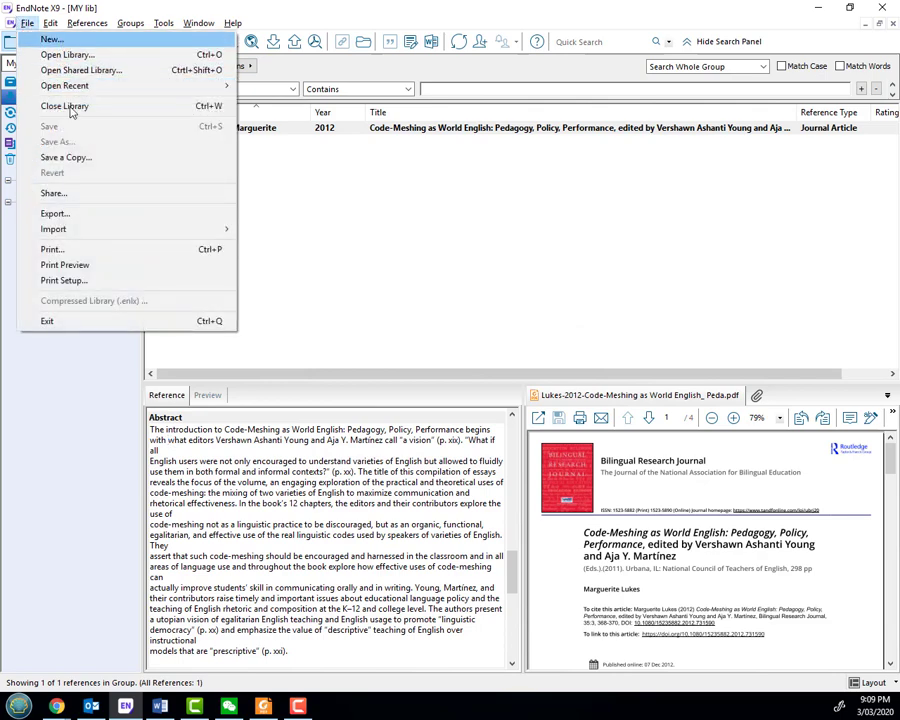
pyautogui.click(337, 606)
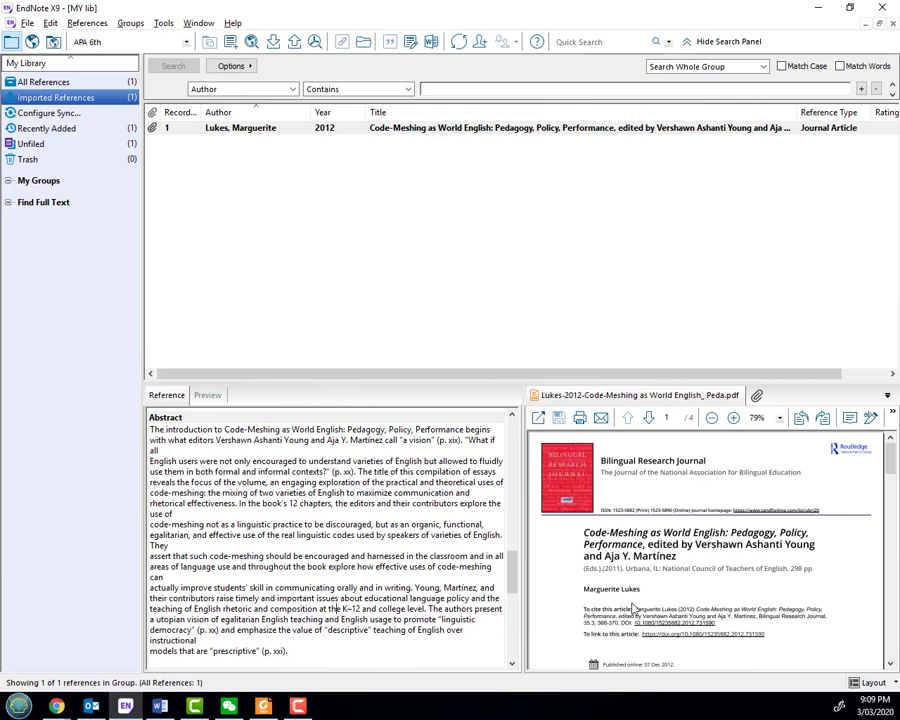
pyautogui.press('F10')
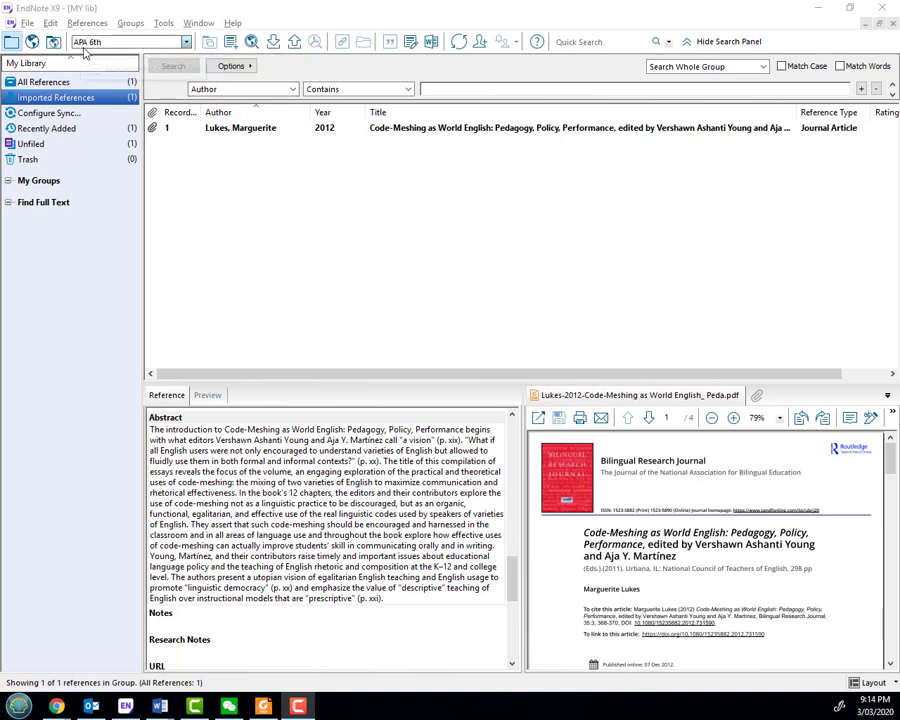
# Set the library's output style to Annotated and copy the Code-Meshing reference in formatted form.
pyautogui.click(186, 43)
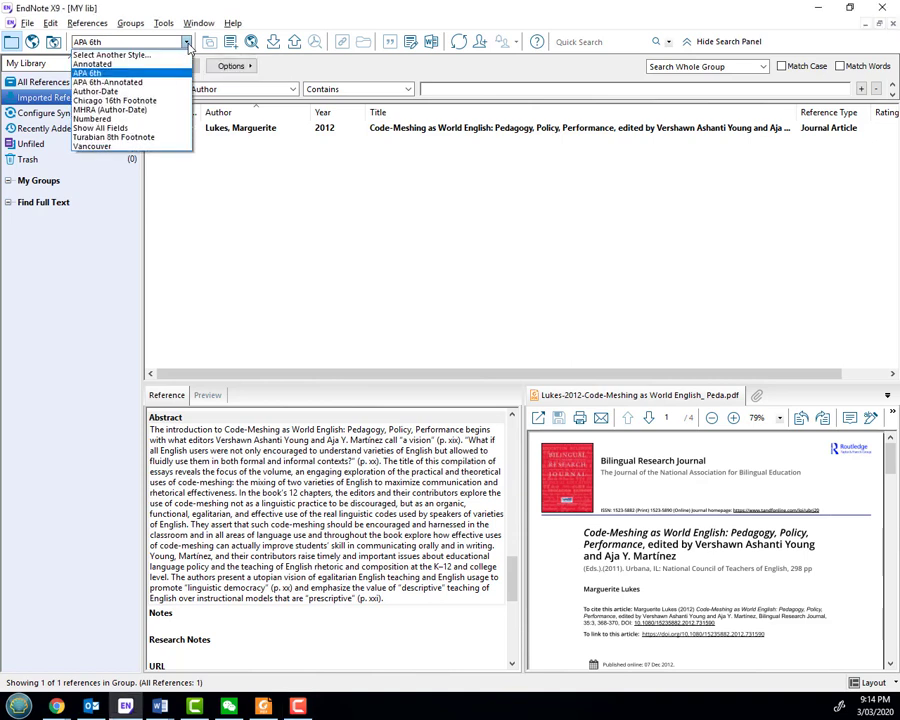
pyautogui.click(126, 65)
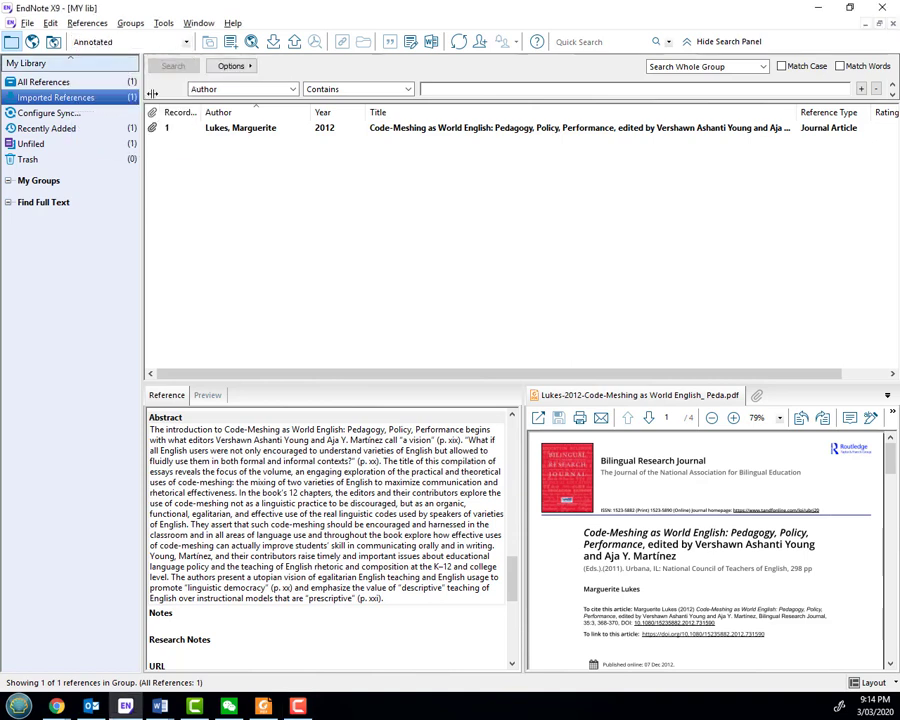
pyautogui.click(417, 130)
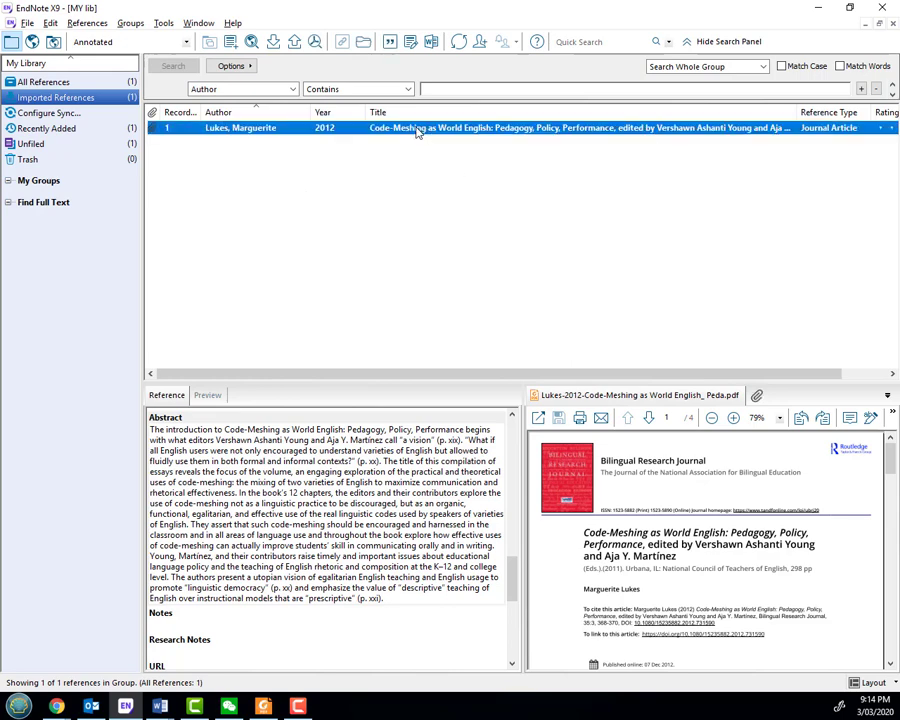
pyautogui.rightClick(417, 132)
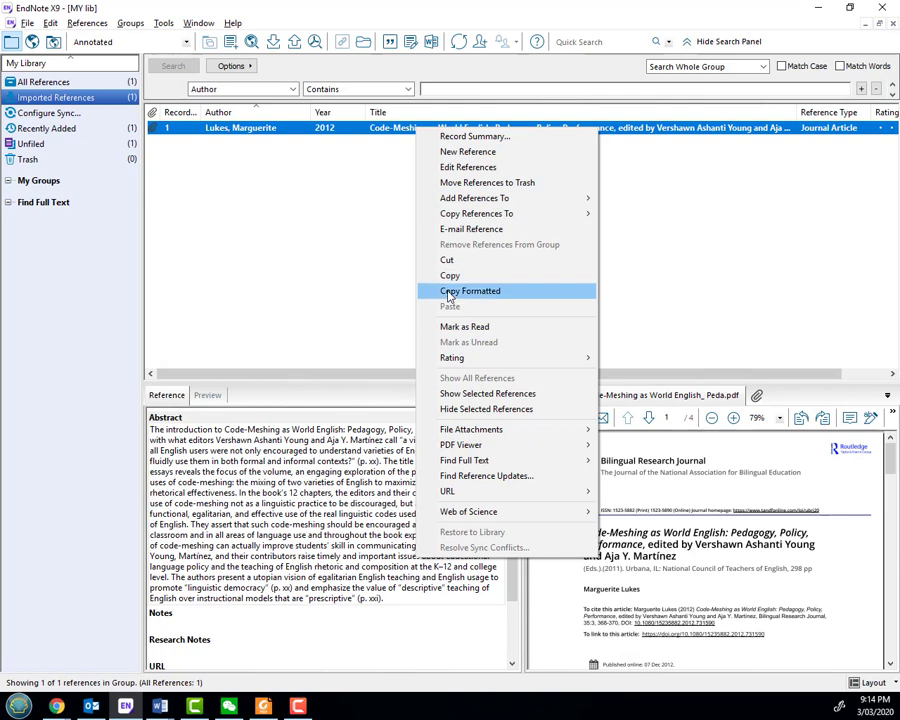
pyautogui.click(448, 294)
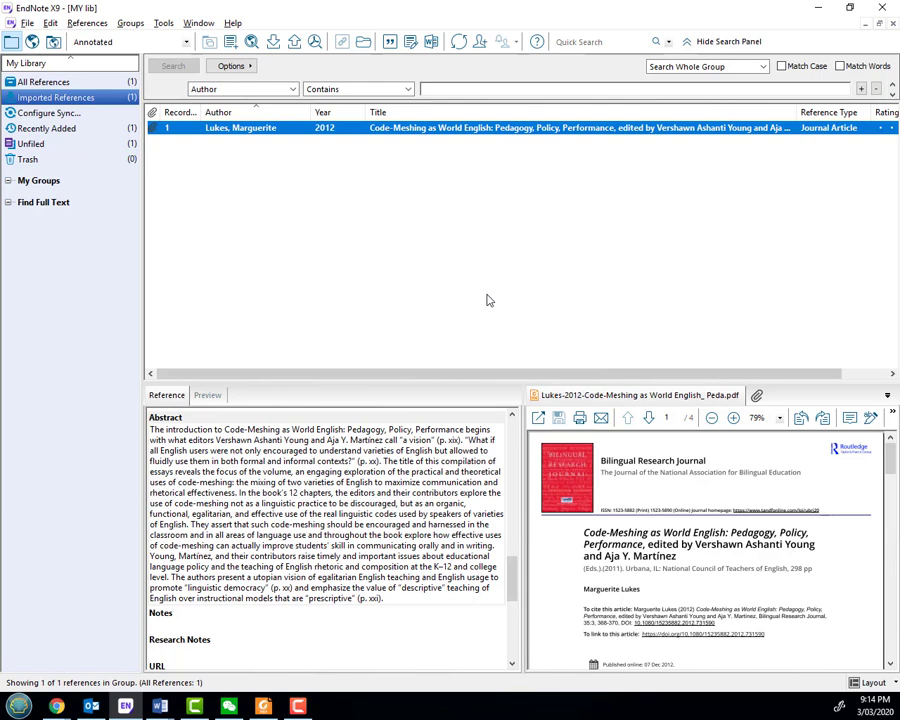
# Switch to the blank Document2 in Word and paste the formatted reference with its abstract.
pyautogui.click(163, 707)
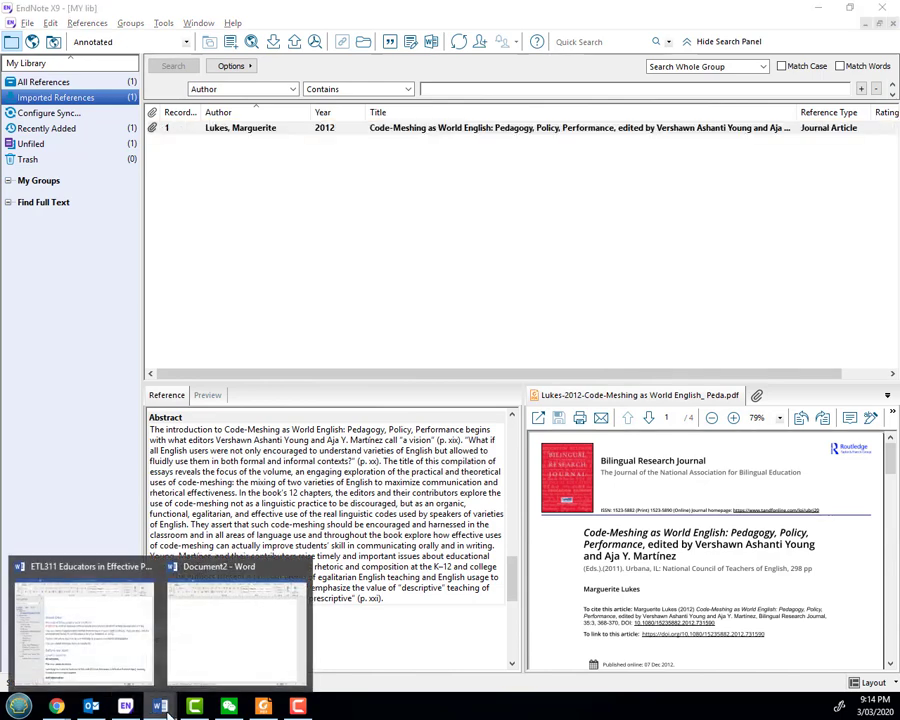
pyautogui.click(239, 638)
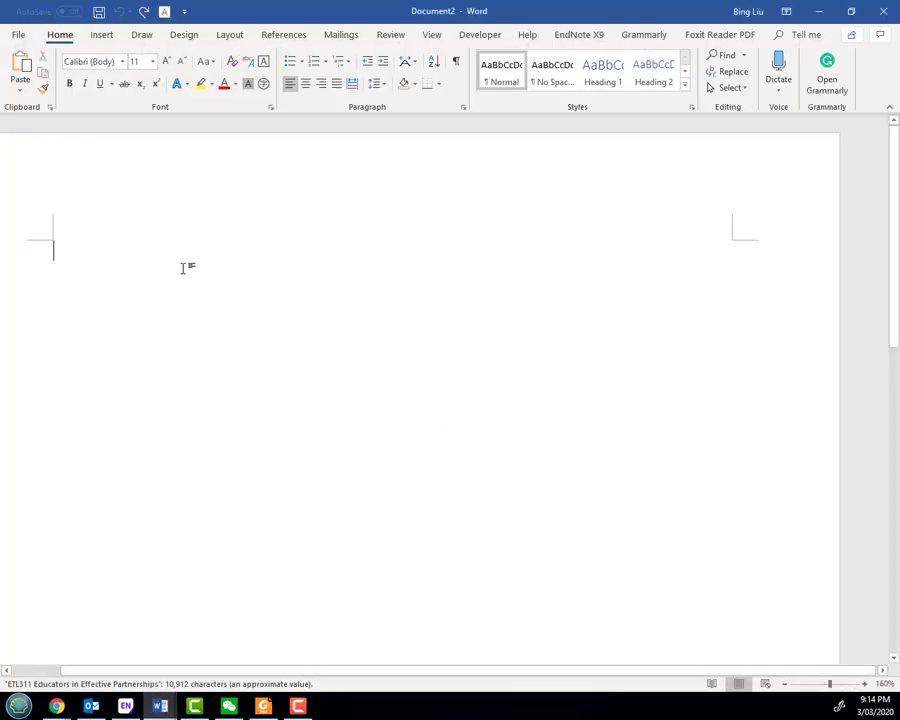
pyautogui.hotkey('ctrl', 'v')
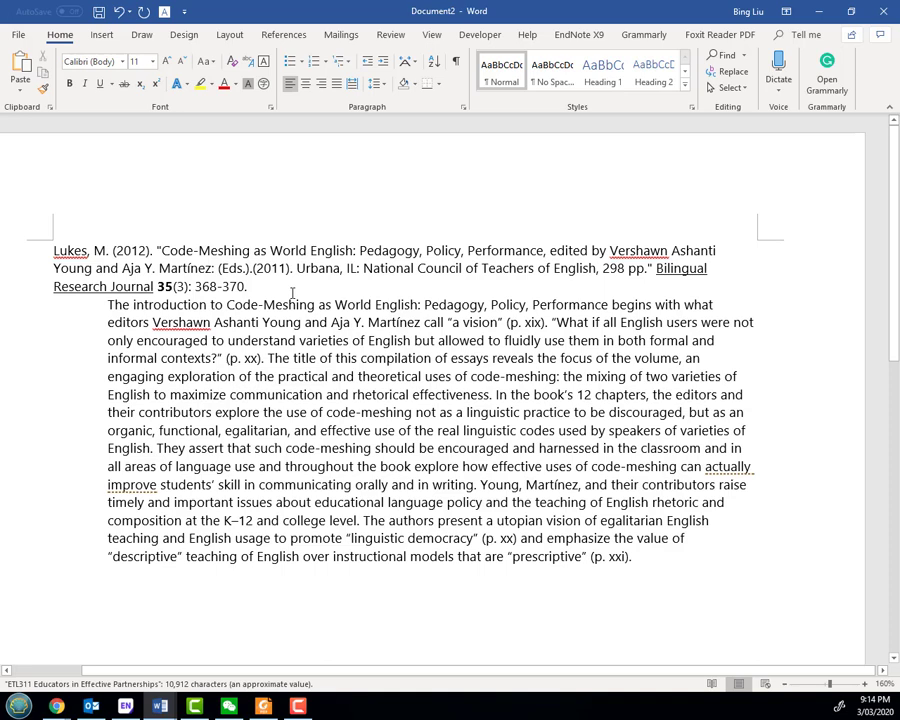
# Return to EndNote and enlarge the search area to show the Author, Year and Title criteria rows.
pyautogui.hotkey('alt', 'Tab')
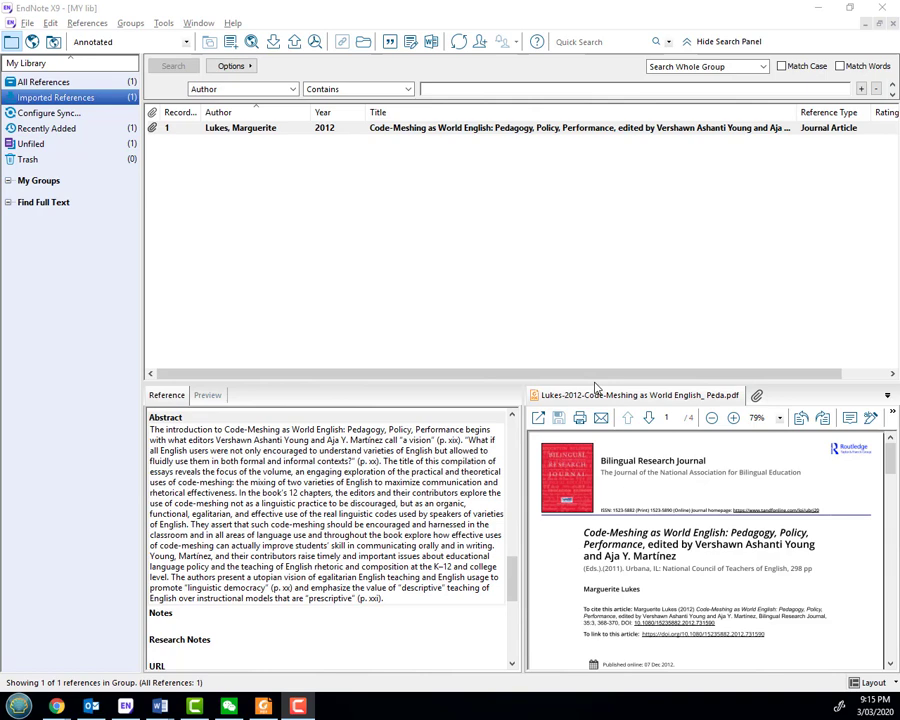
pyautogui.moveTo(555, 100); pyautogui.dragTo(545, 176)
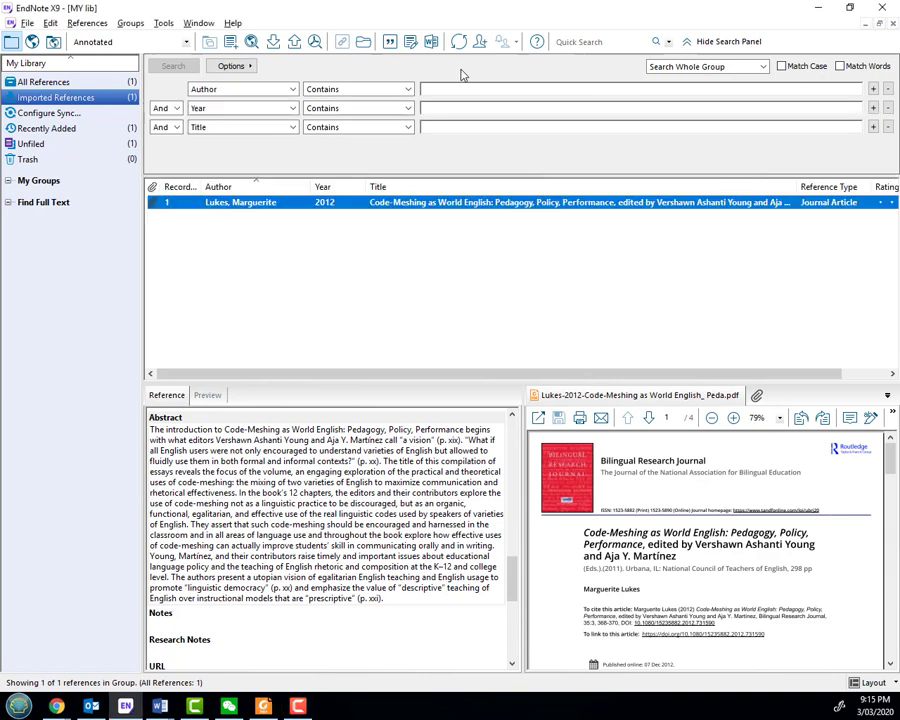